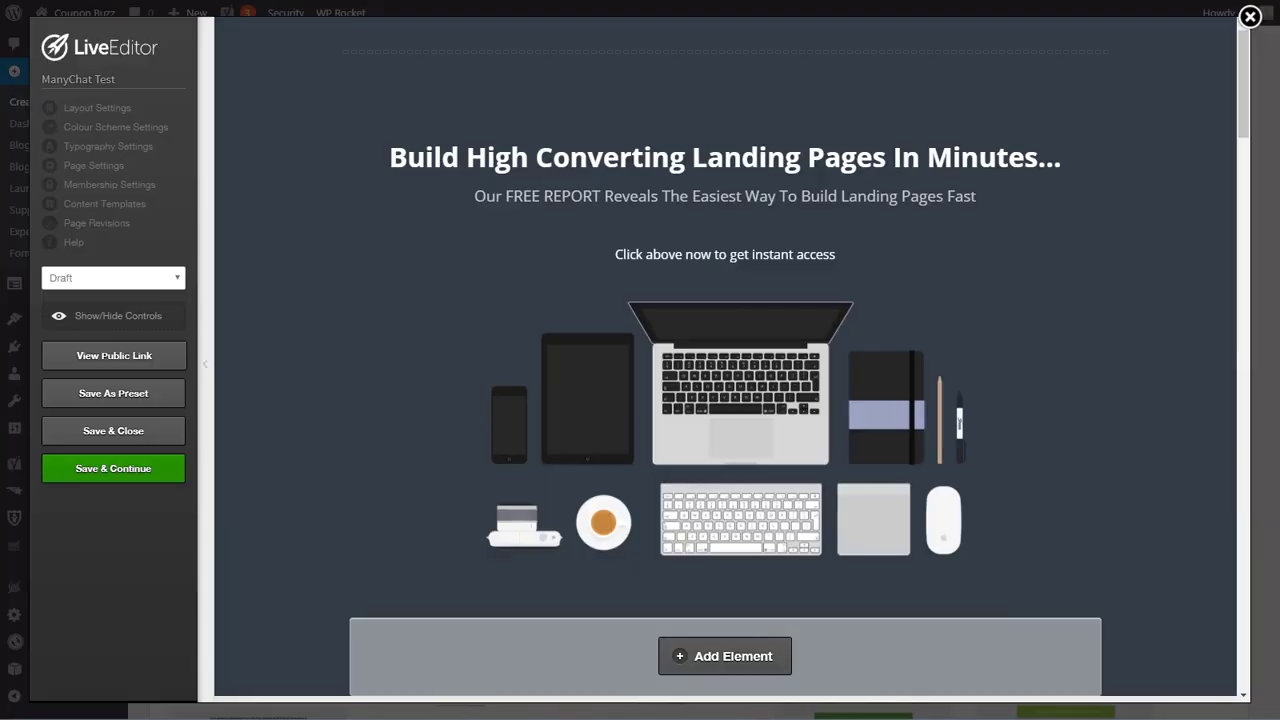
Step: Insert a Custom HTML / Shortcode element with the pasted ManyChat embed code, then move it above the access text
mouse_move(623, 79)
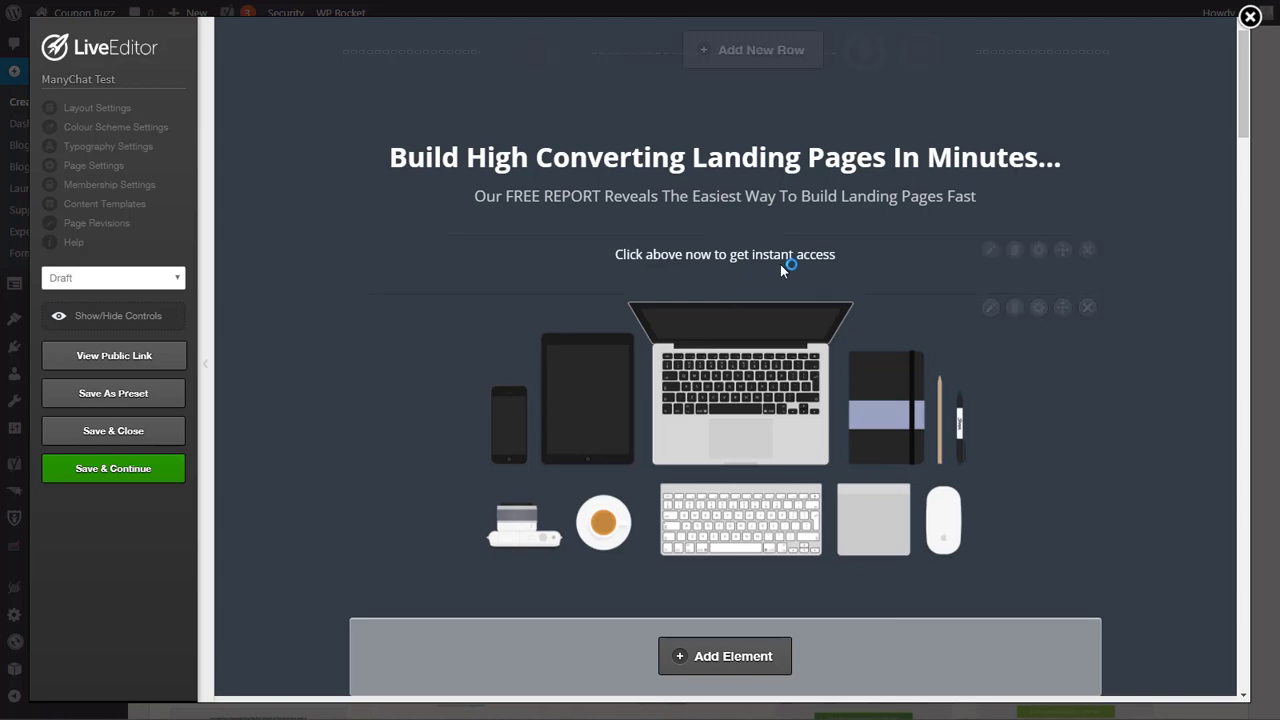
left_click(712, 661)
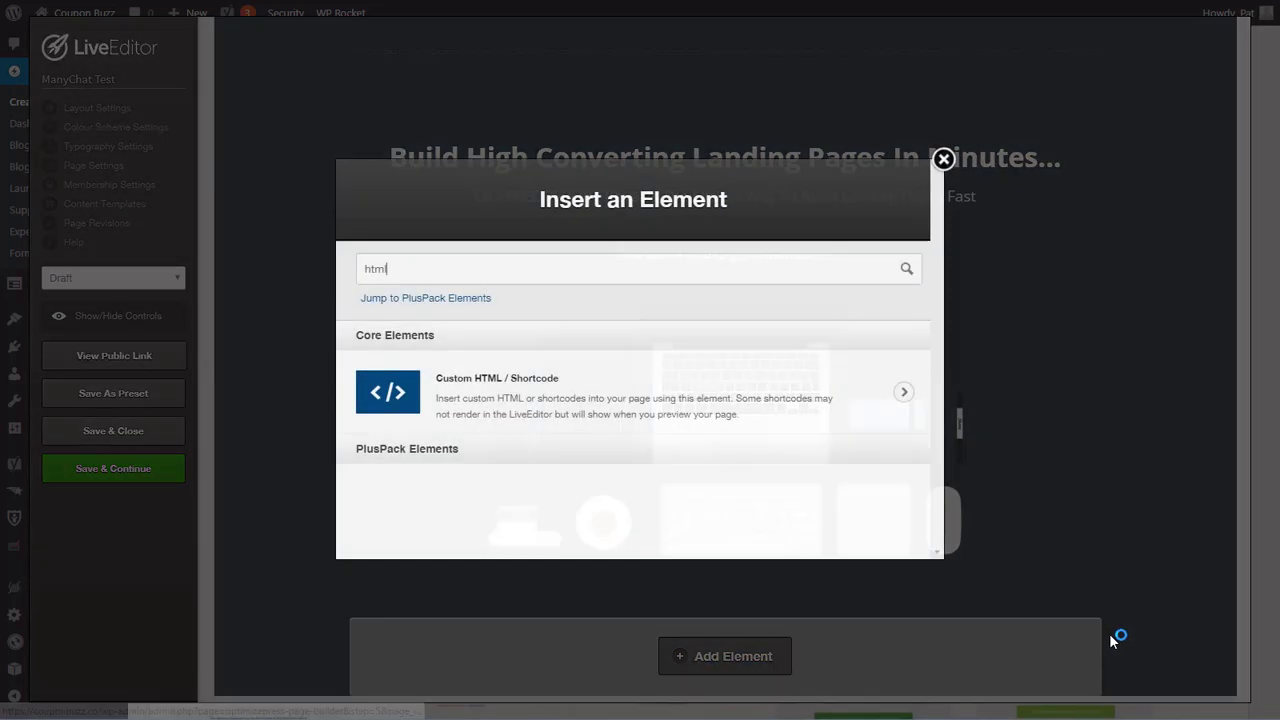
left_click(486, 397)
left_click(509, 404)
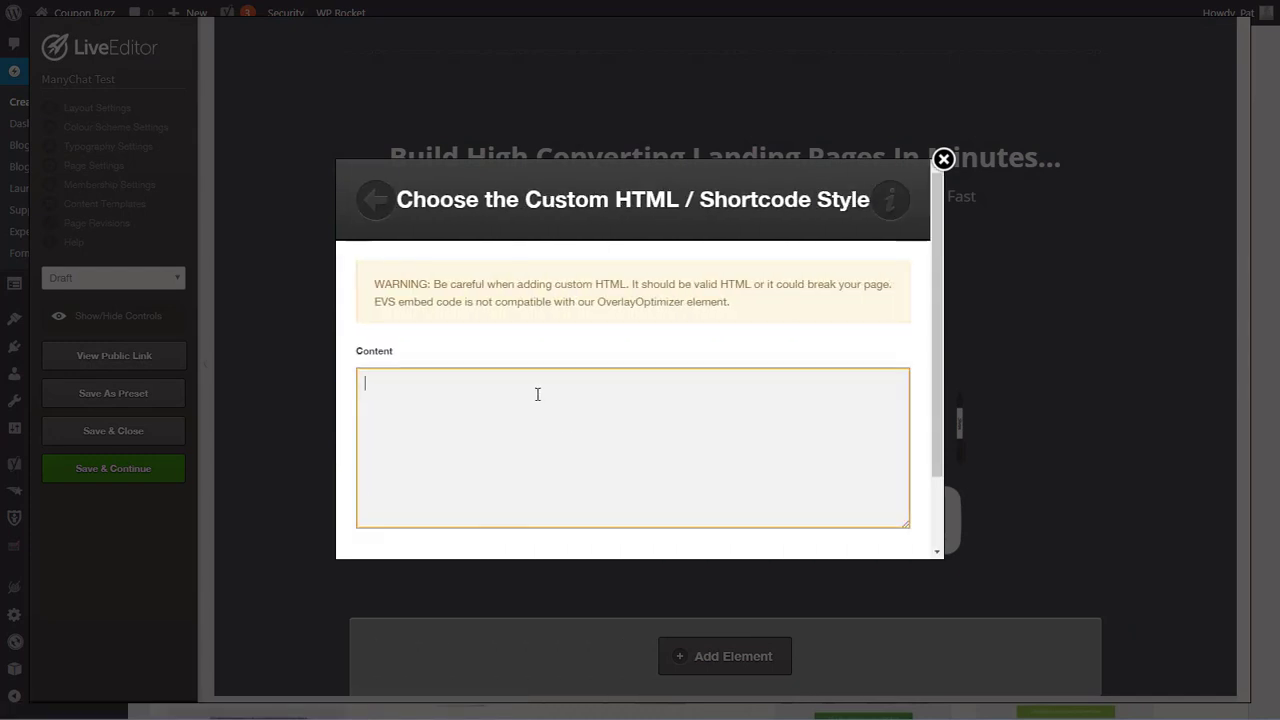
type("<!-- ManyChat --> <script data-cfasync=\"false\" src=\"//widget.manychat.com/1871996363012810.js\" async=\"async\"></script> <div class=\"mcwidget-embed\" data-widget-id=\"263940\"></div>")
scroll(829, 478, "down", 1)
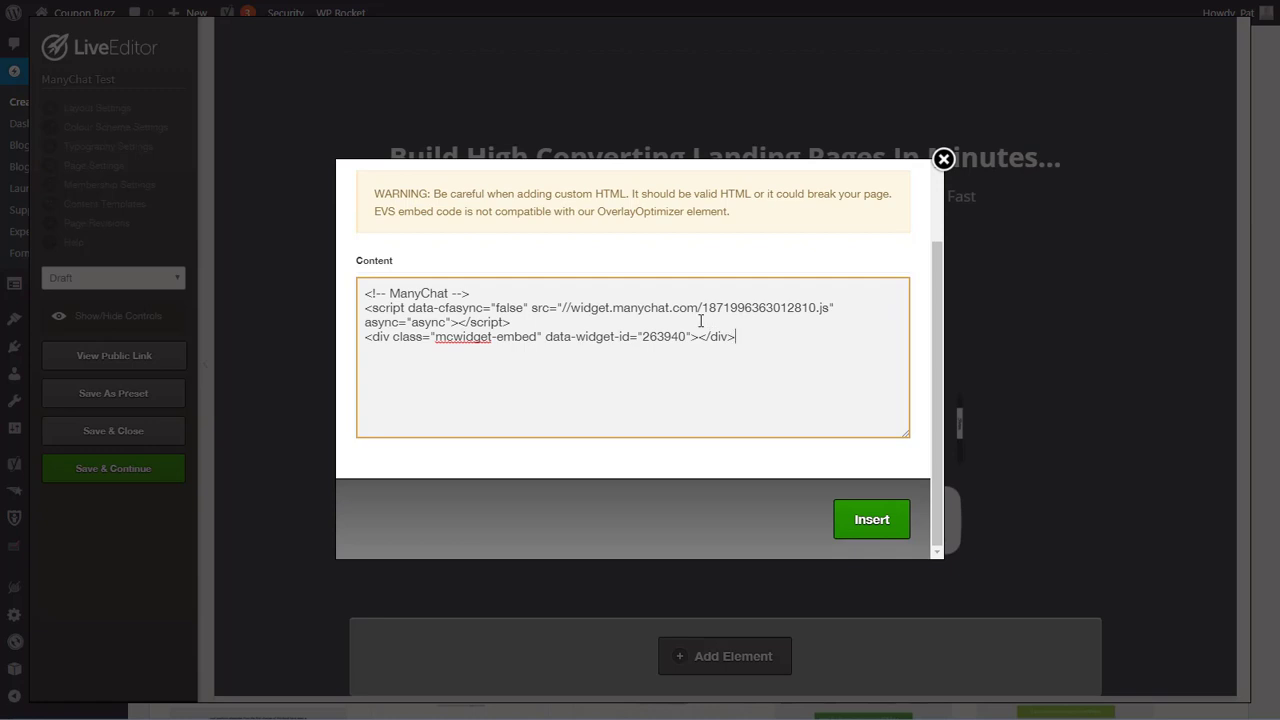
left_click(871, 520)
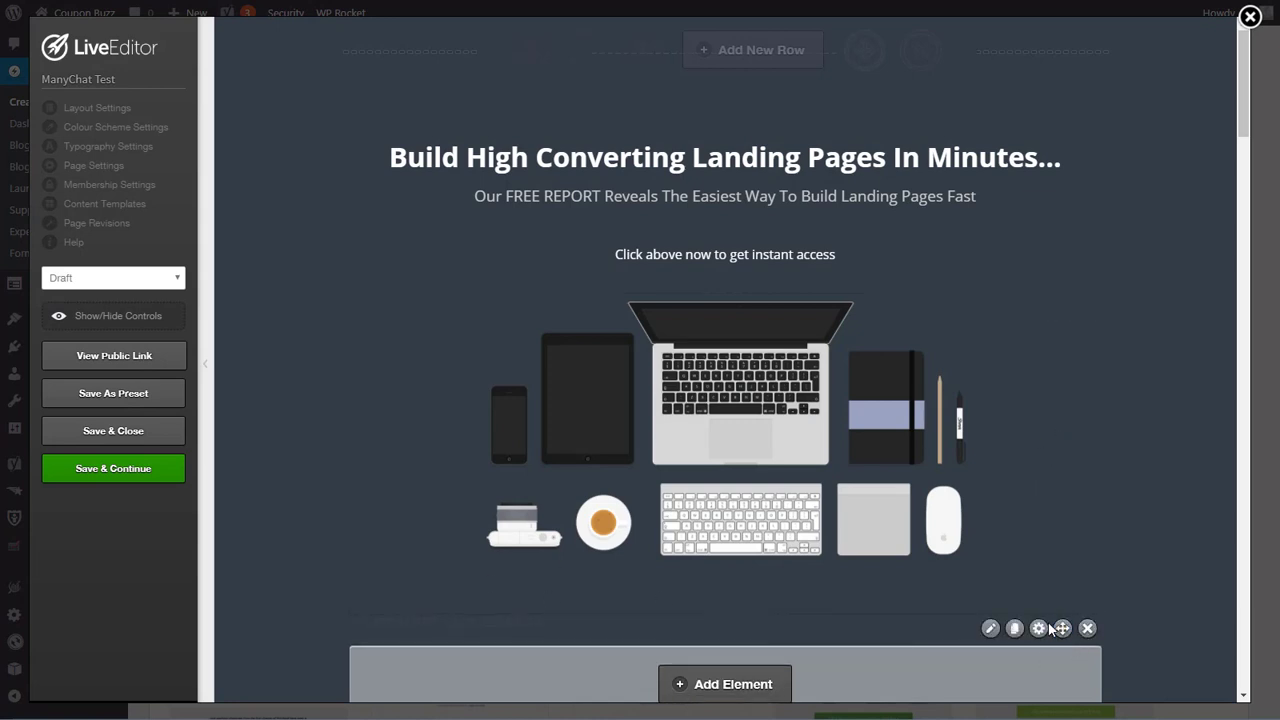
left_click_drag(1060, 626, 1040, 247)
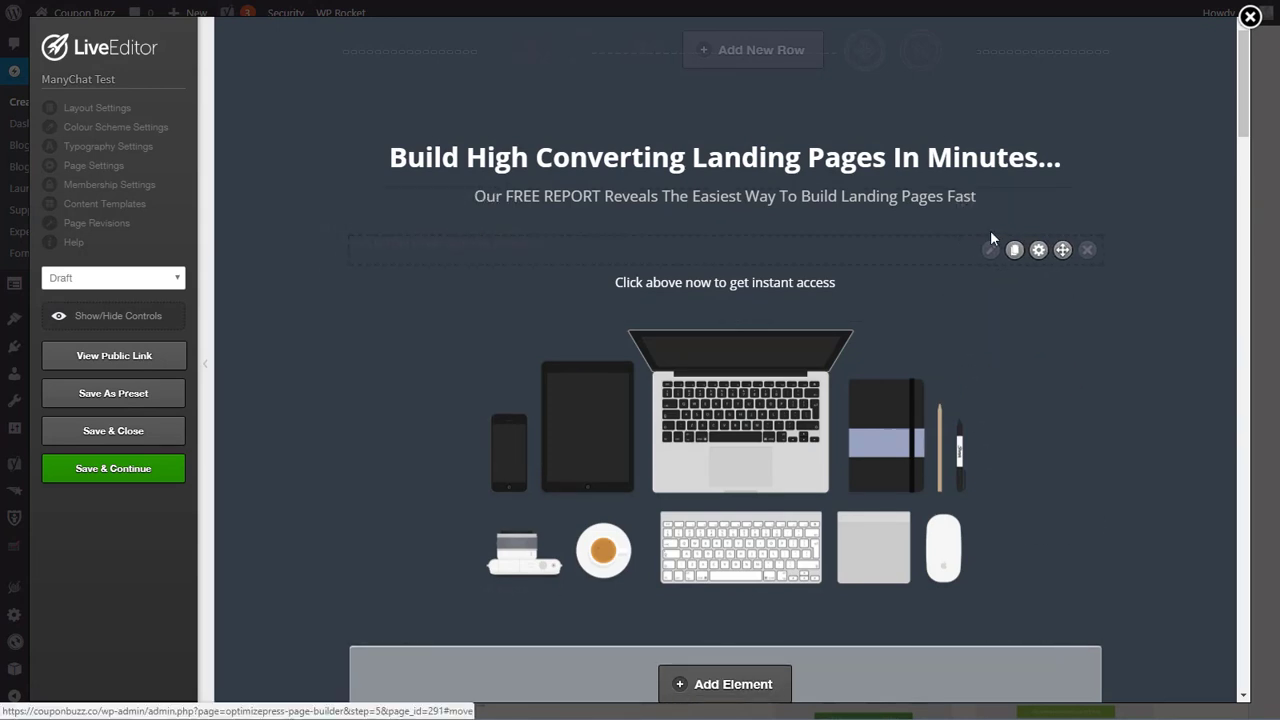
Step: Search the element list for 'overlay', pick OverlayOptimizer, and scroll its button styles to No Style
left_click(745, 684)
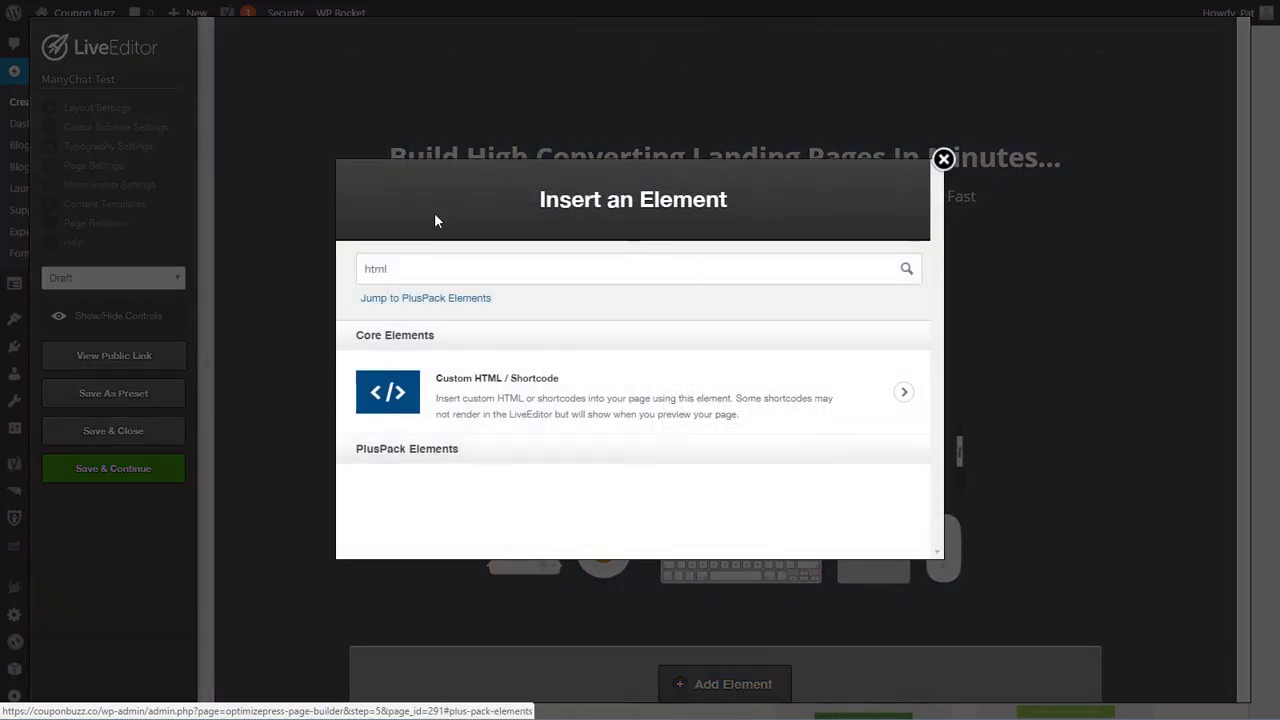
key("BackSpace")
key("BackSpace")
key("BackSpace")
key("BackSpace")
type("overlat")
key("BackSpace")
type("y")
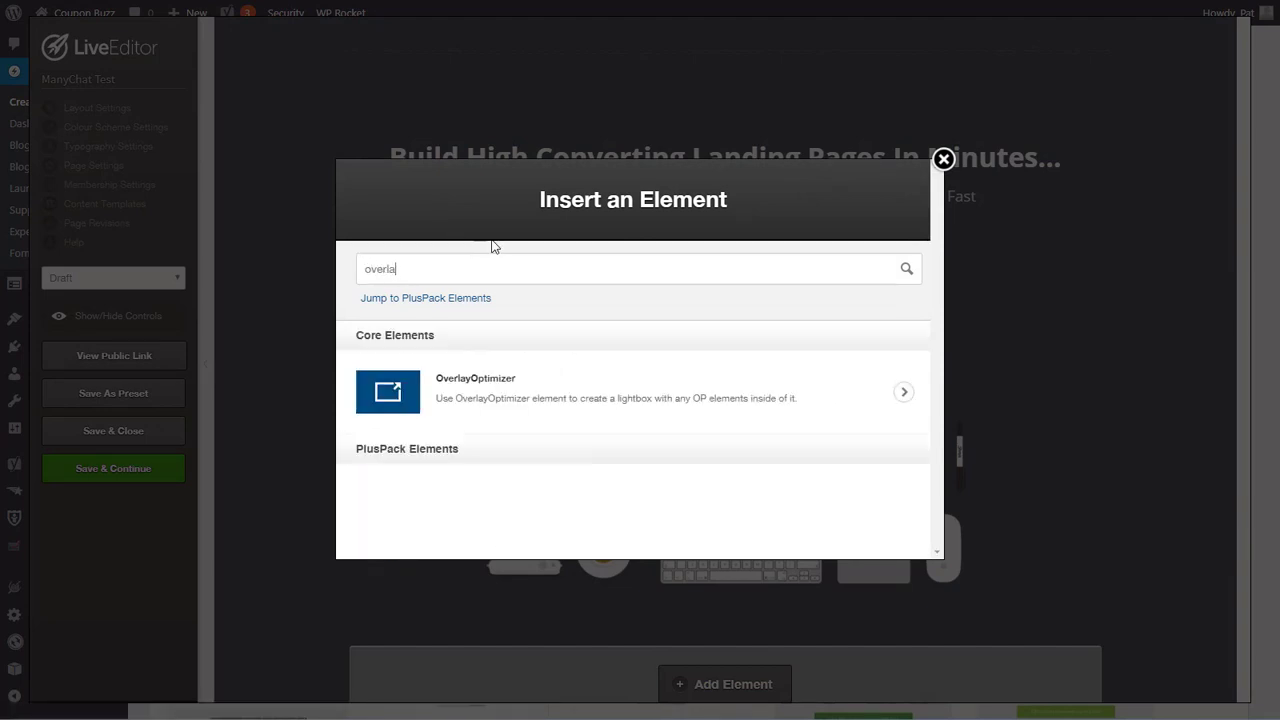
left_click(474, 374)
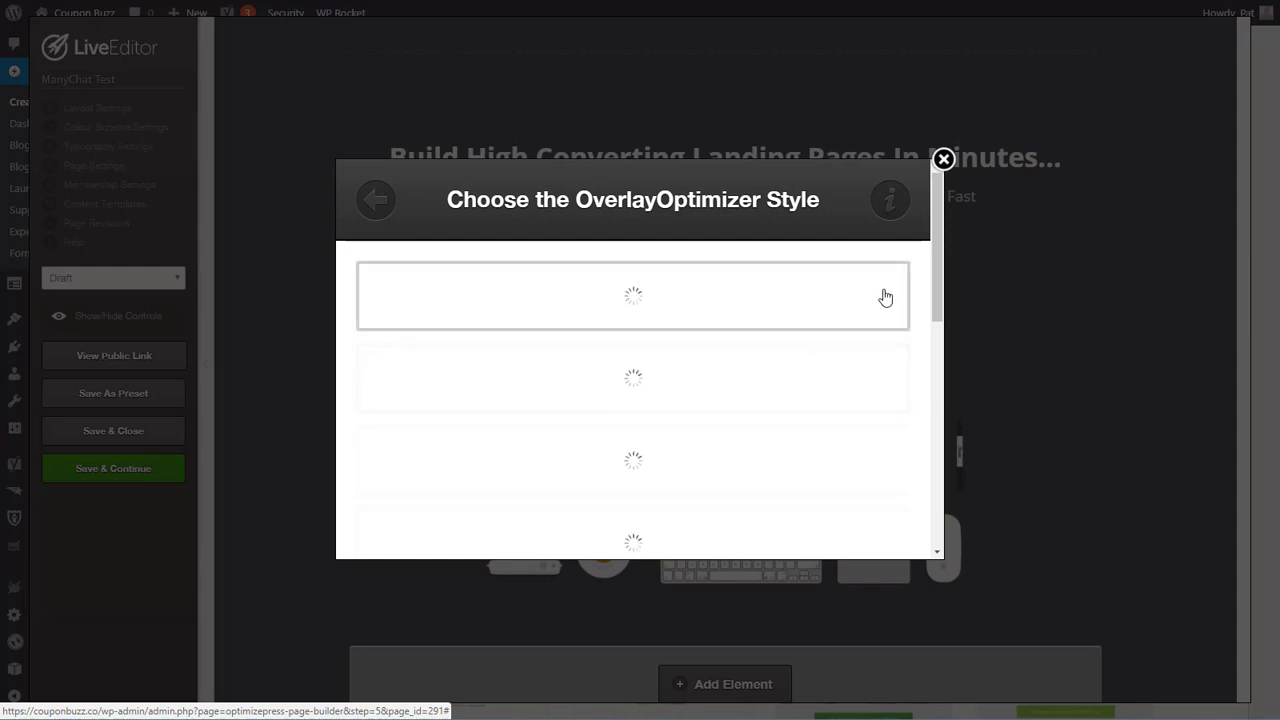
left_click_drag(938, 268, 951, 497)
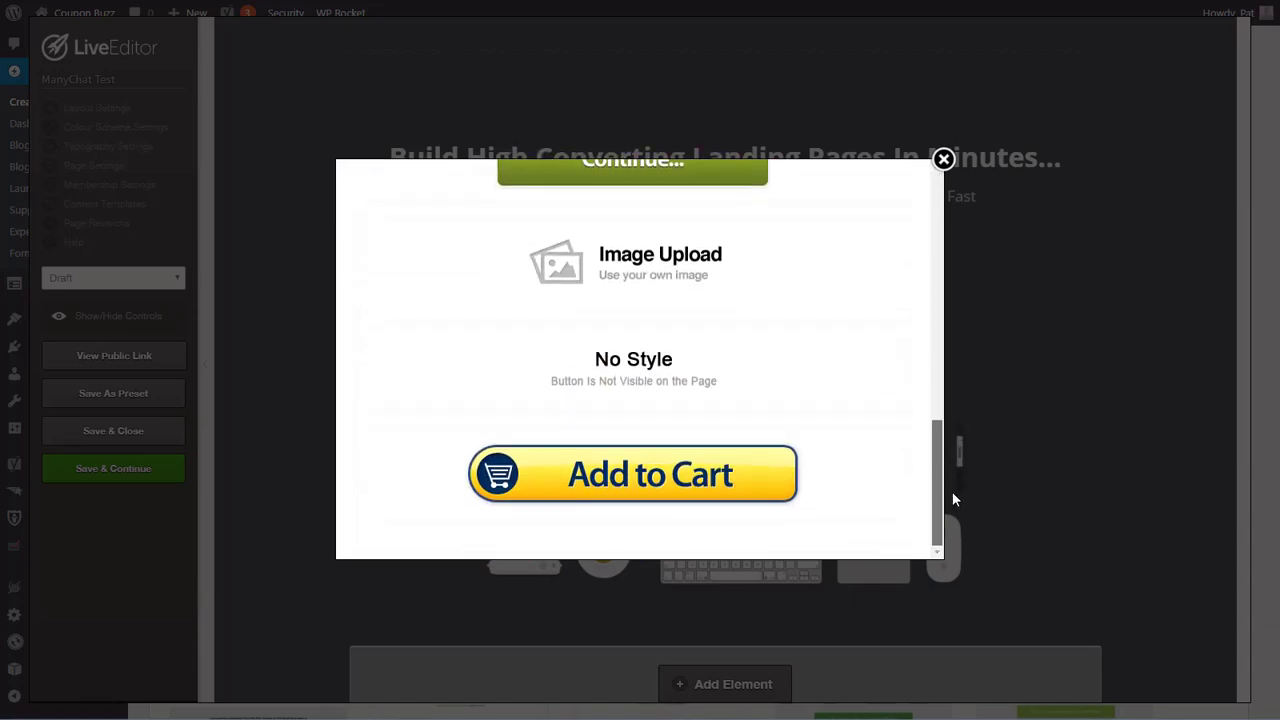
Step: Choose the No Style button, review the Overlay Pop settings at their defaults, and insert the OverlayOptimizer element
left_click(694, 371)
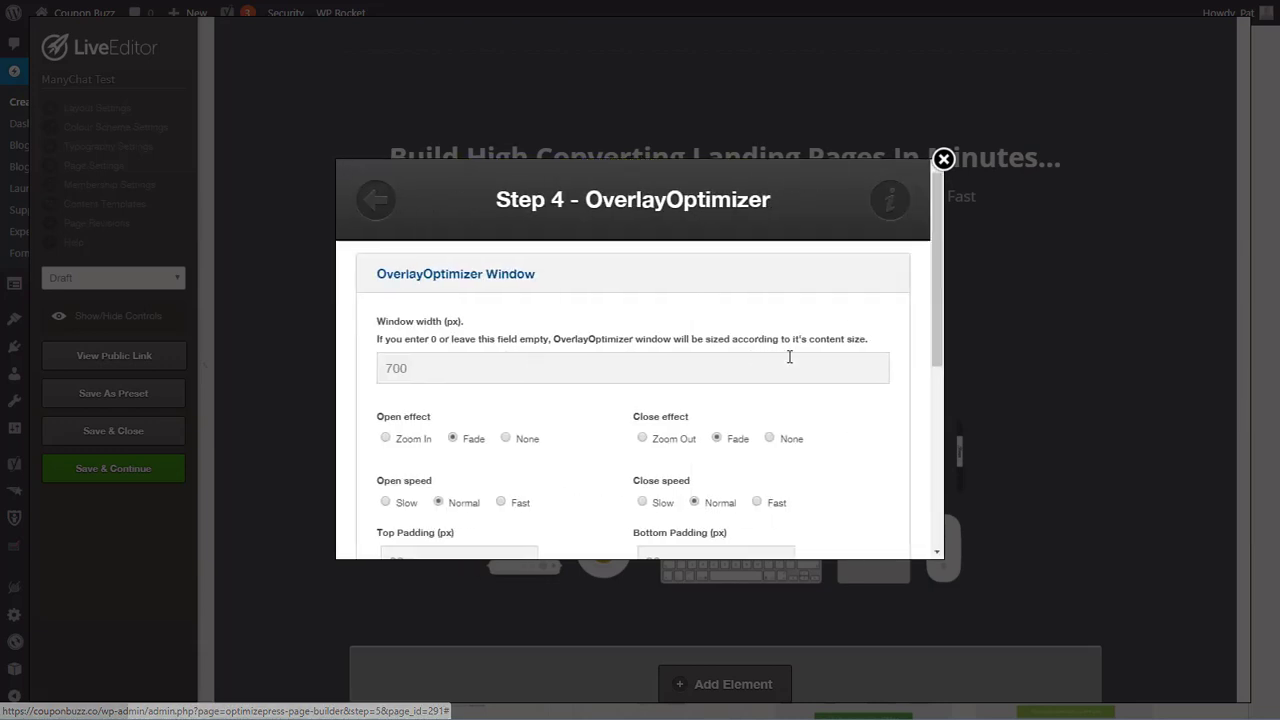
left_click_drag(937, 250, 913, 422)
left_click(431, 429)
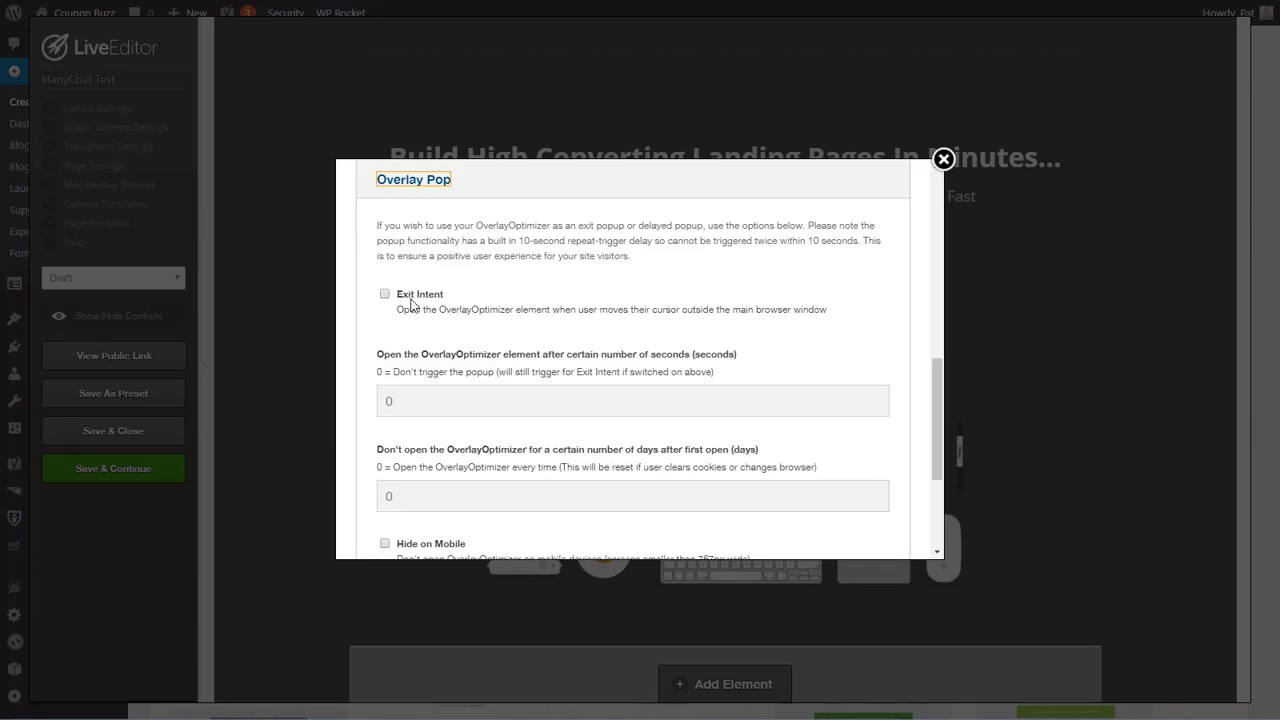
scroll(588, 285, "down", 2)
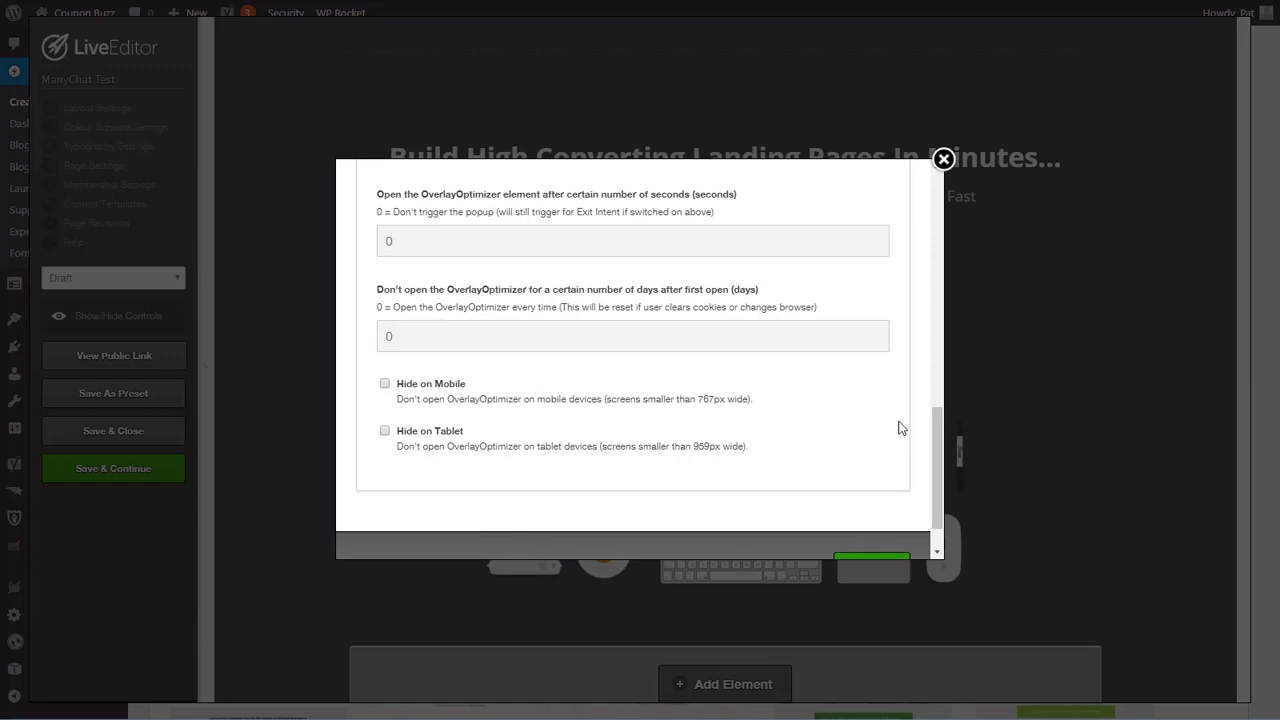
left_click_drag(940, 452, 929, 408)
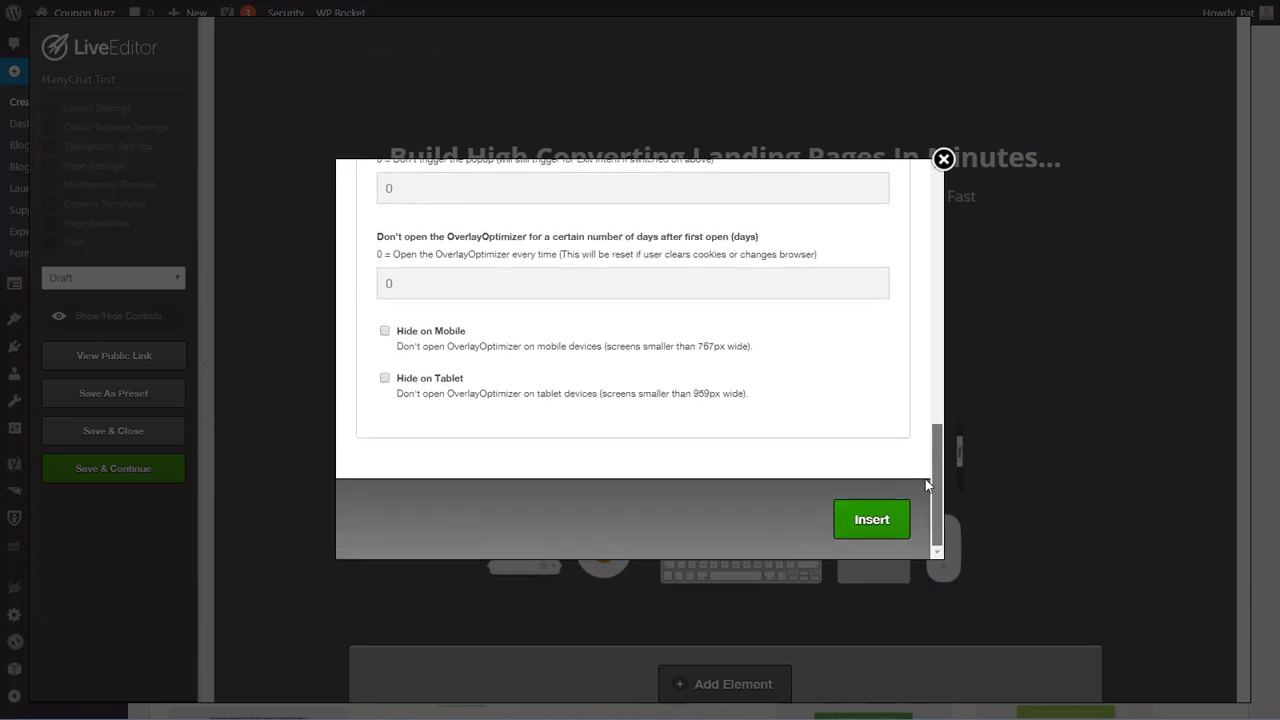
left_click(858, 526)
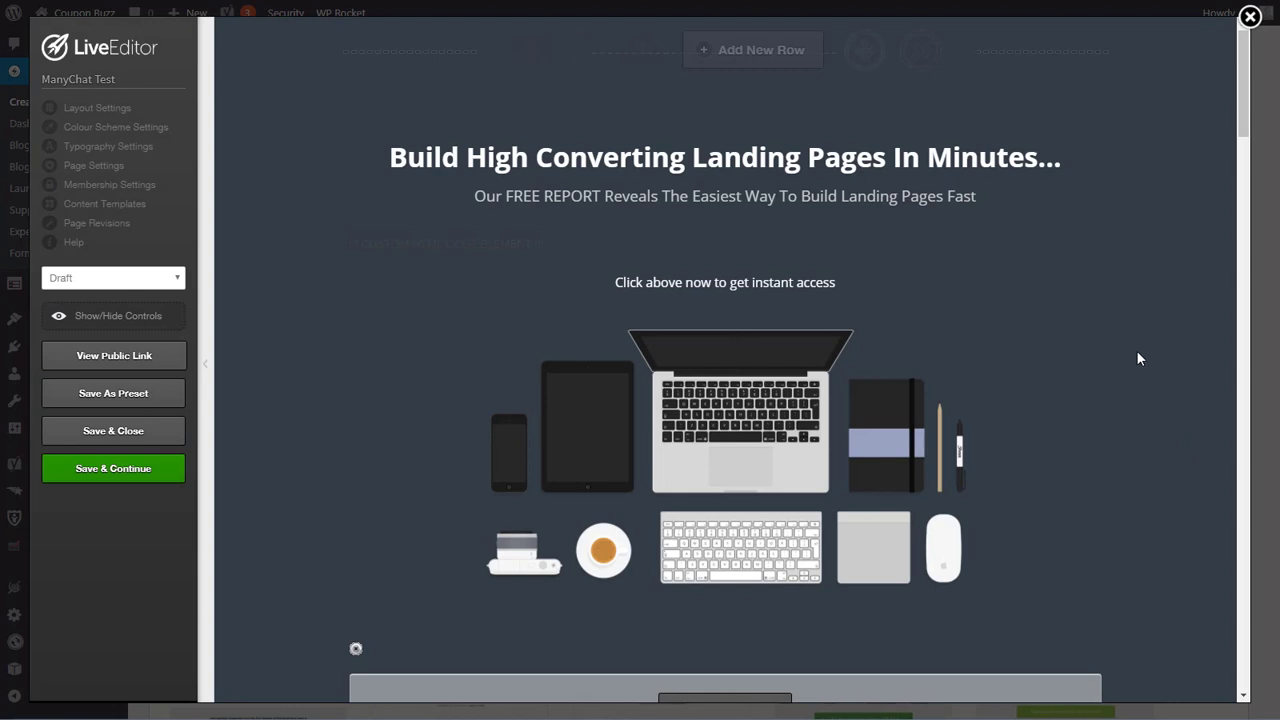
Step: Give the No Style overlay element the Element class 'optInTrigger', copy the class name, and update it
scroll(1135, 358, "down", 2)
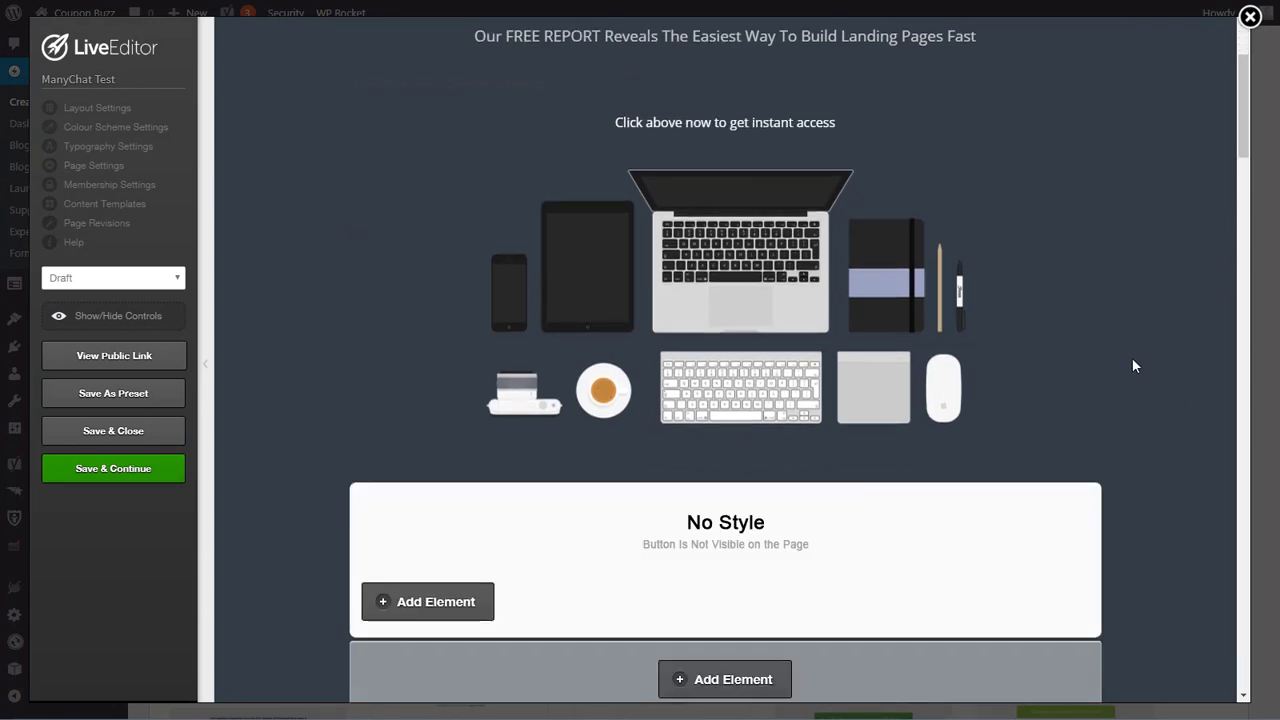
scroll(1133, 366, "down", 2)
mouse_move(931, 377)
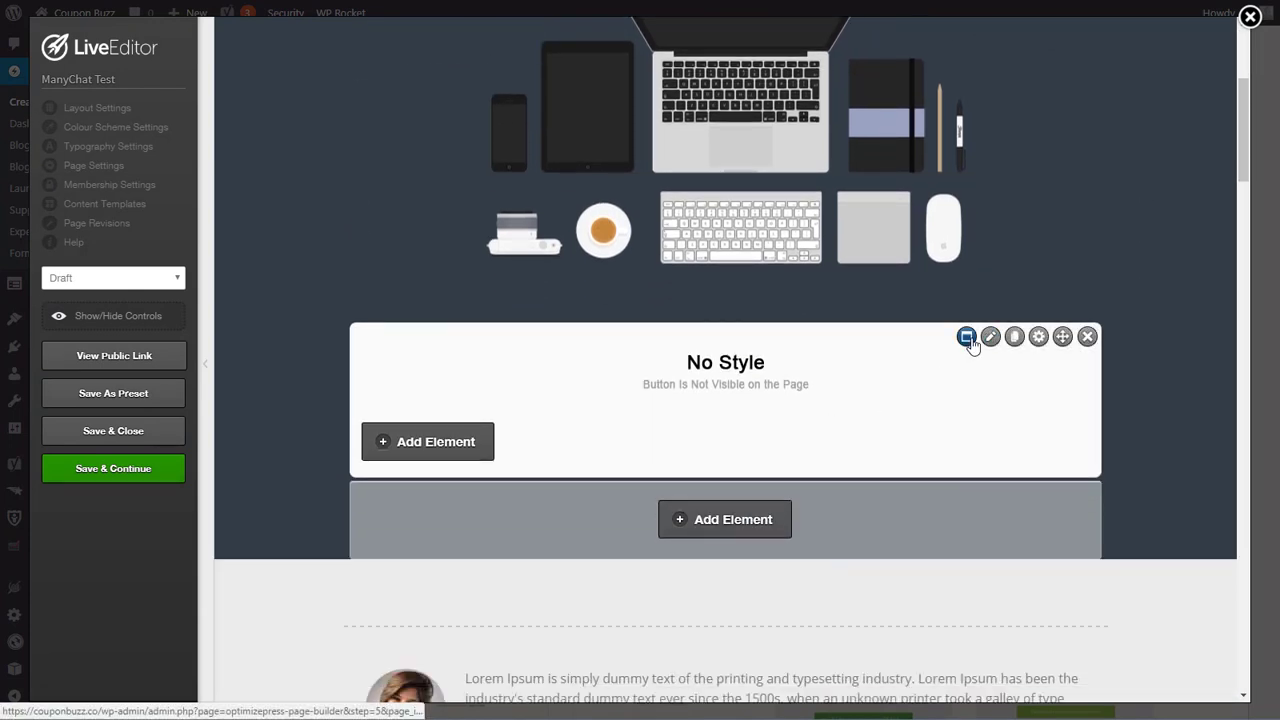
left_click(1039, 337)
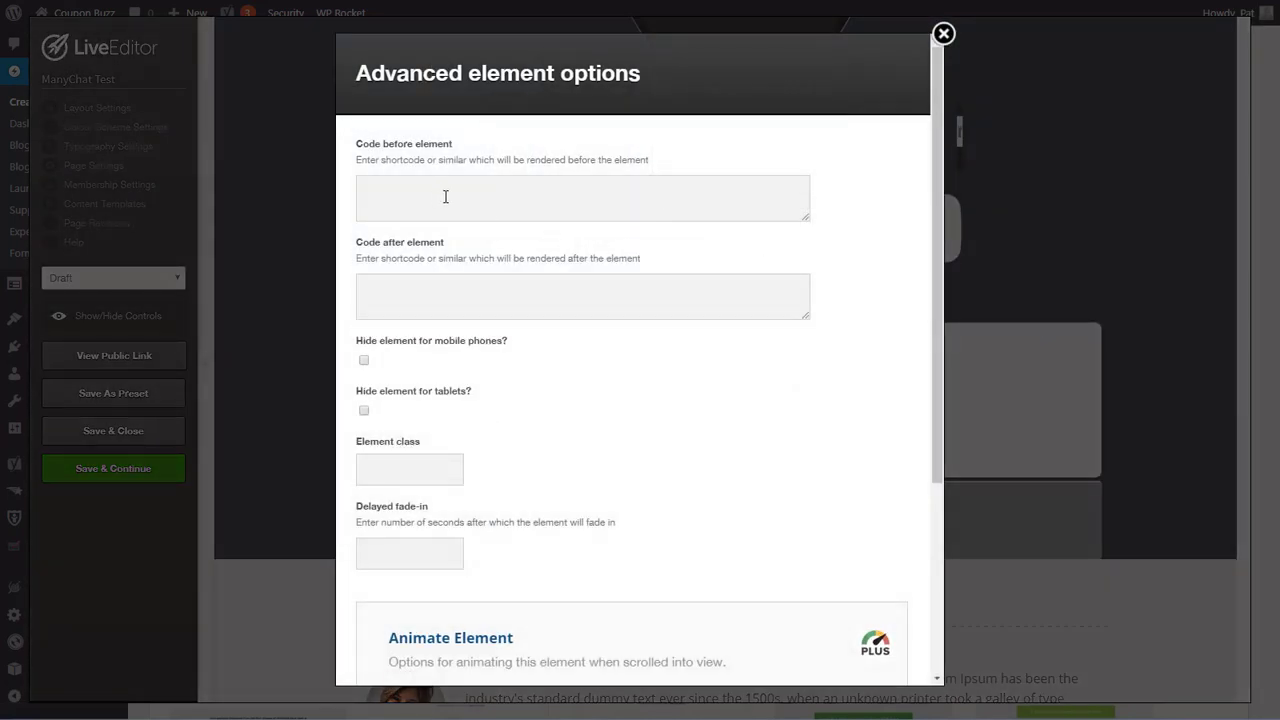
scroll(577, 271, "down", 3)
left_click(388, 228)
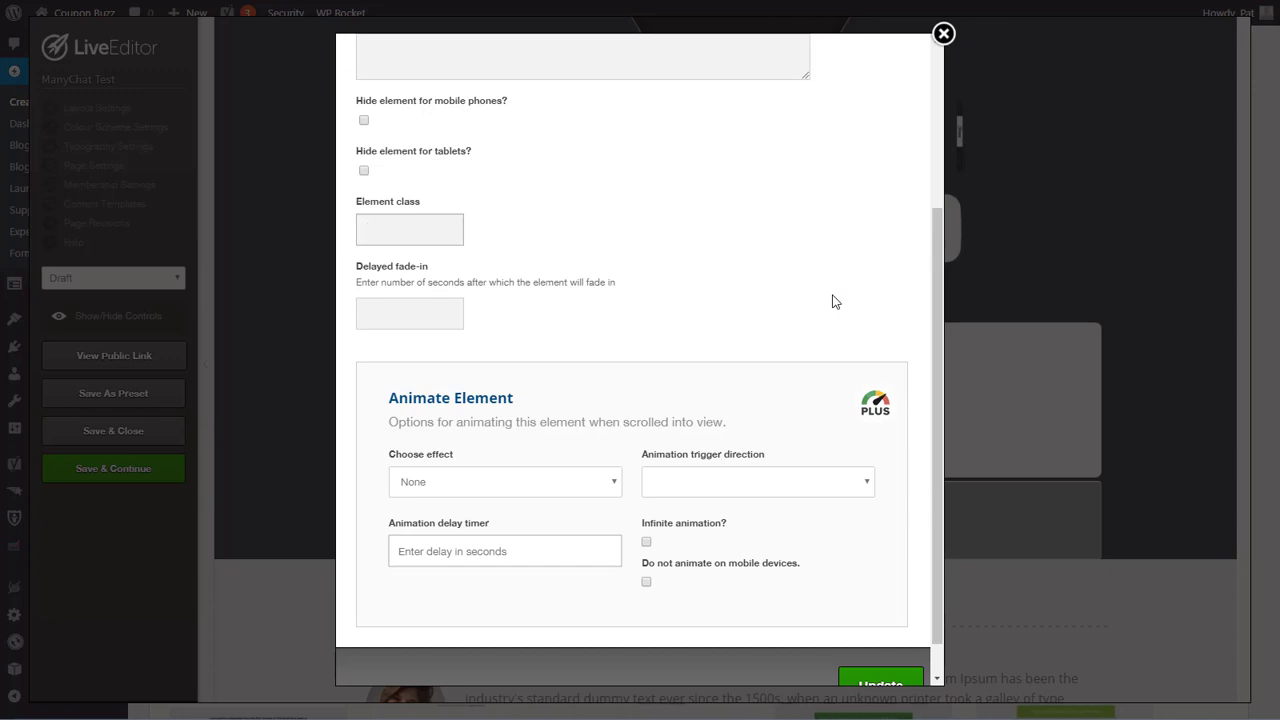
type("optInTrigger")
key("ctrl+a")
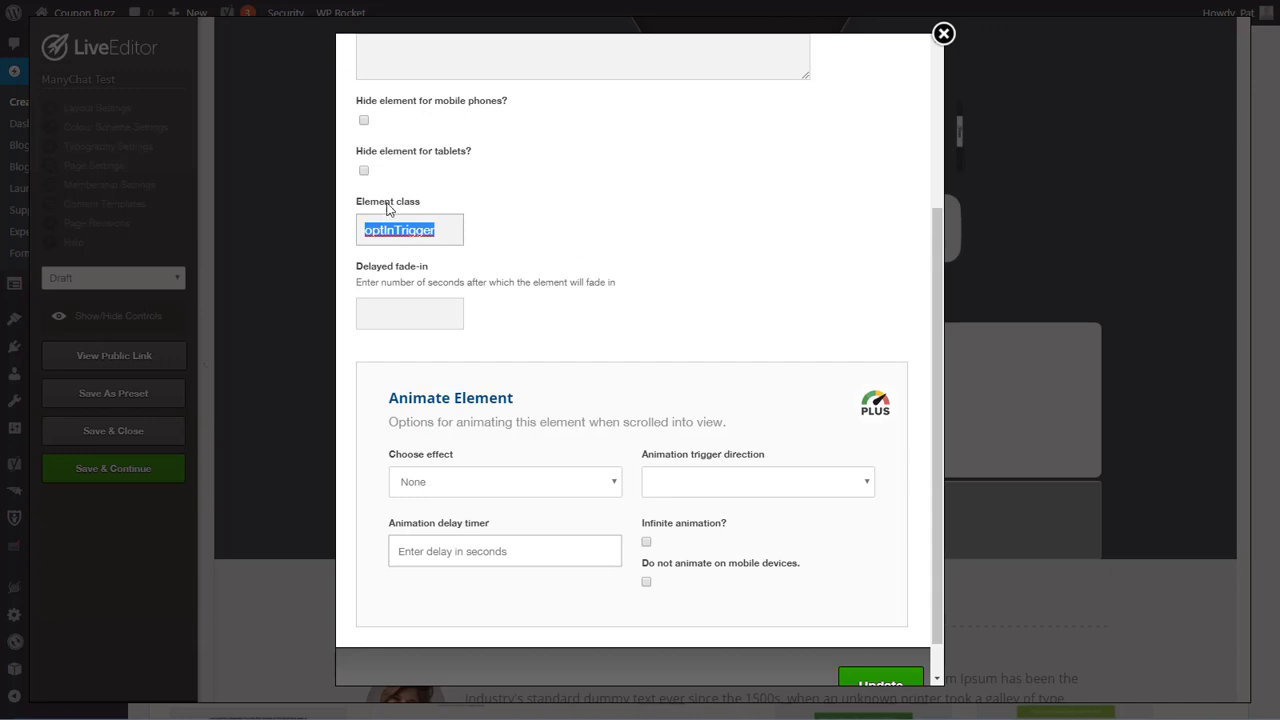
scroll(826, 680, "down", 1)
left_click(880, 643)
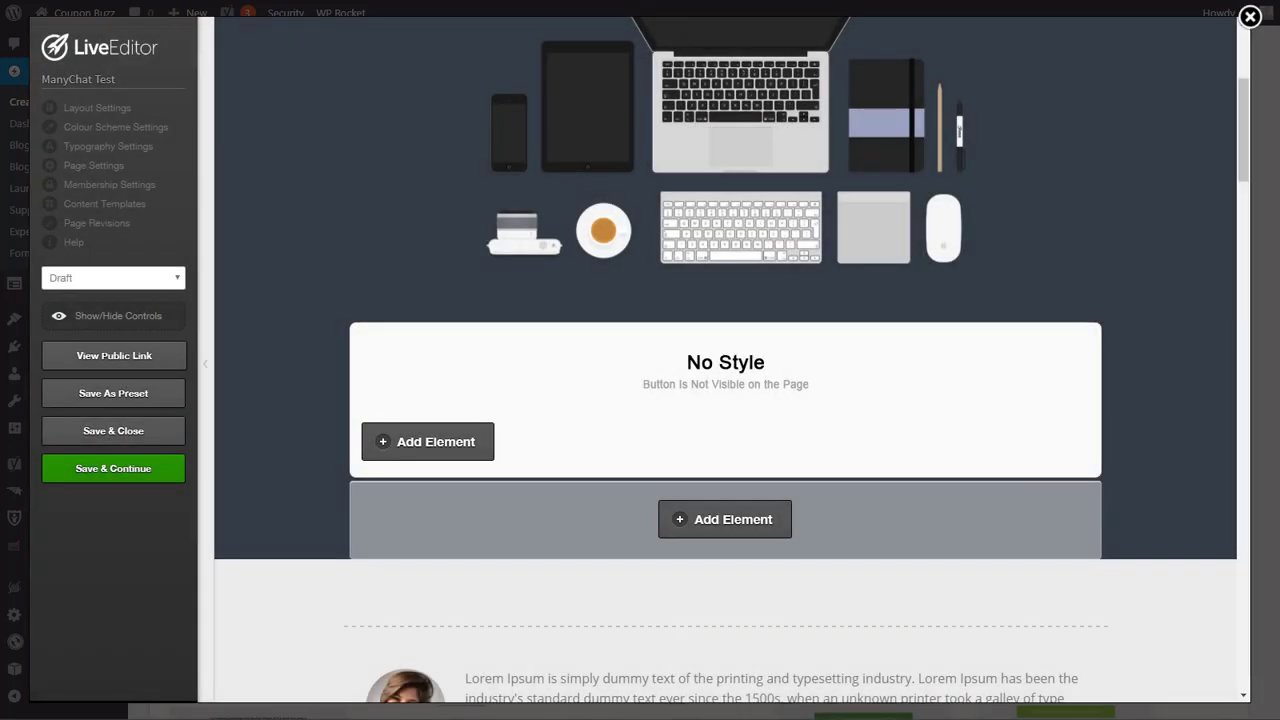
scroll(791, 409, "up", 3)
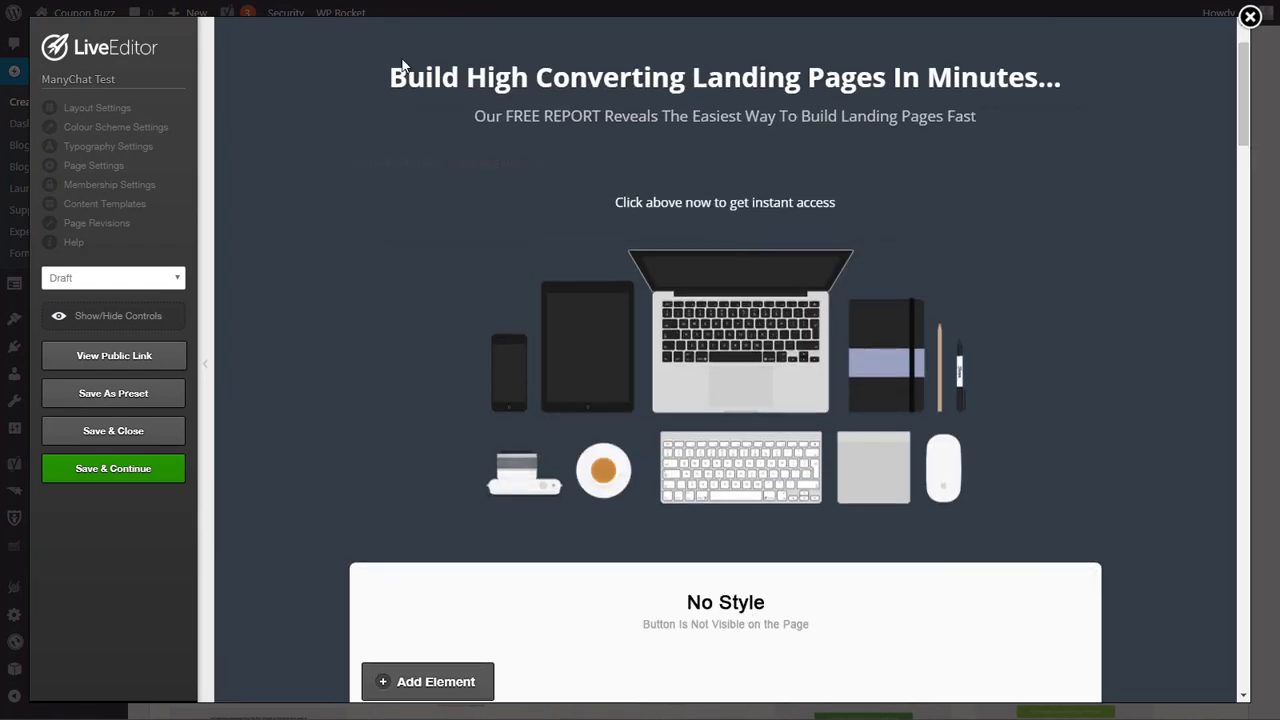
mouse_move(1018, 178)
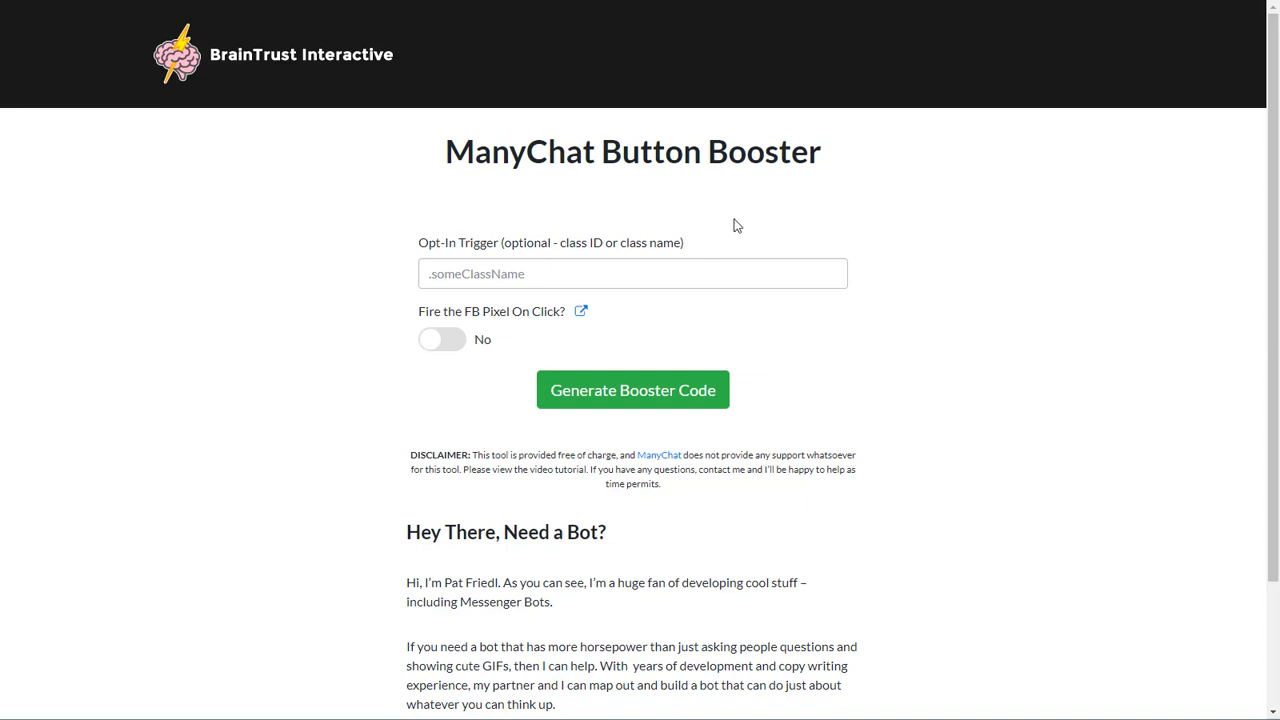
Step: Set the Button Booster Opt-In Trigger to '.optInTrigger .op-popup-button'
left_click(490, 278)
type(".optInTrigger")
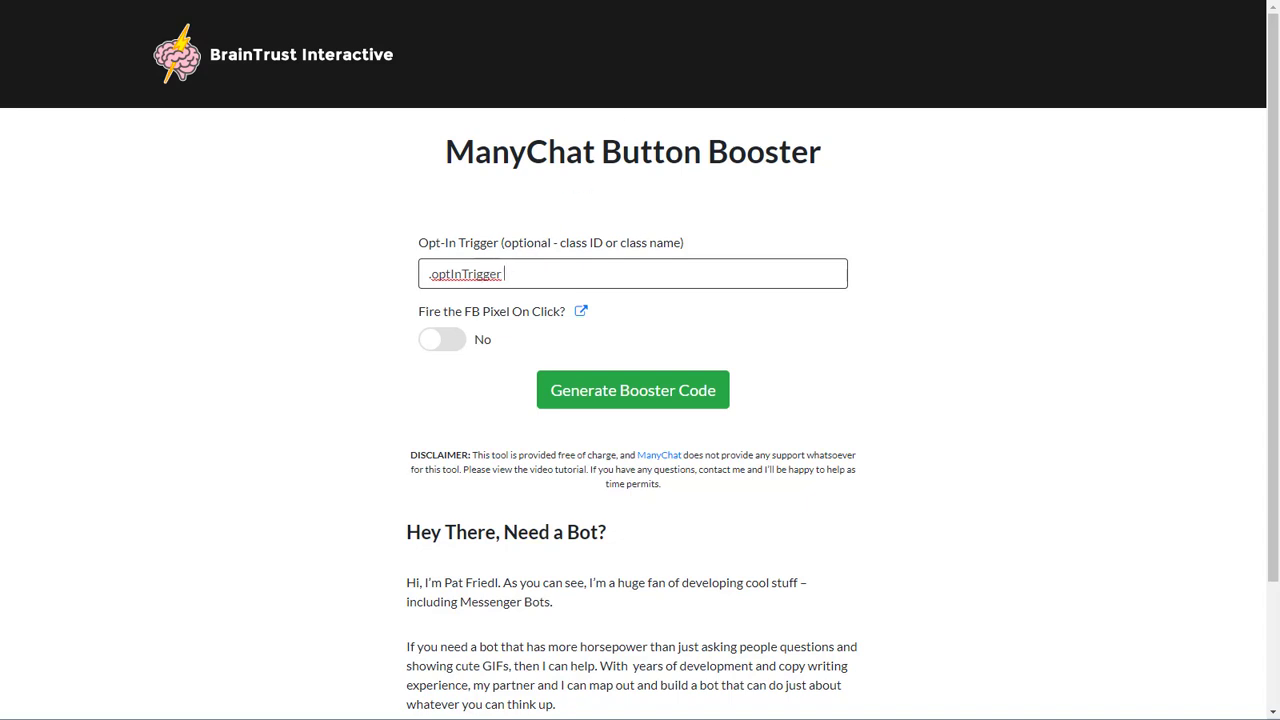
key("Tab")
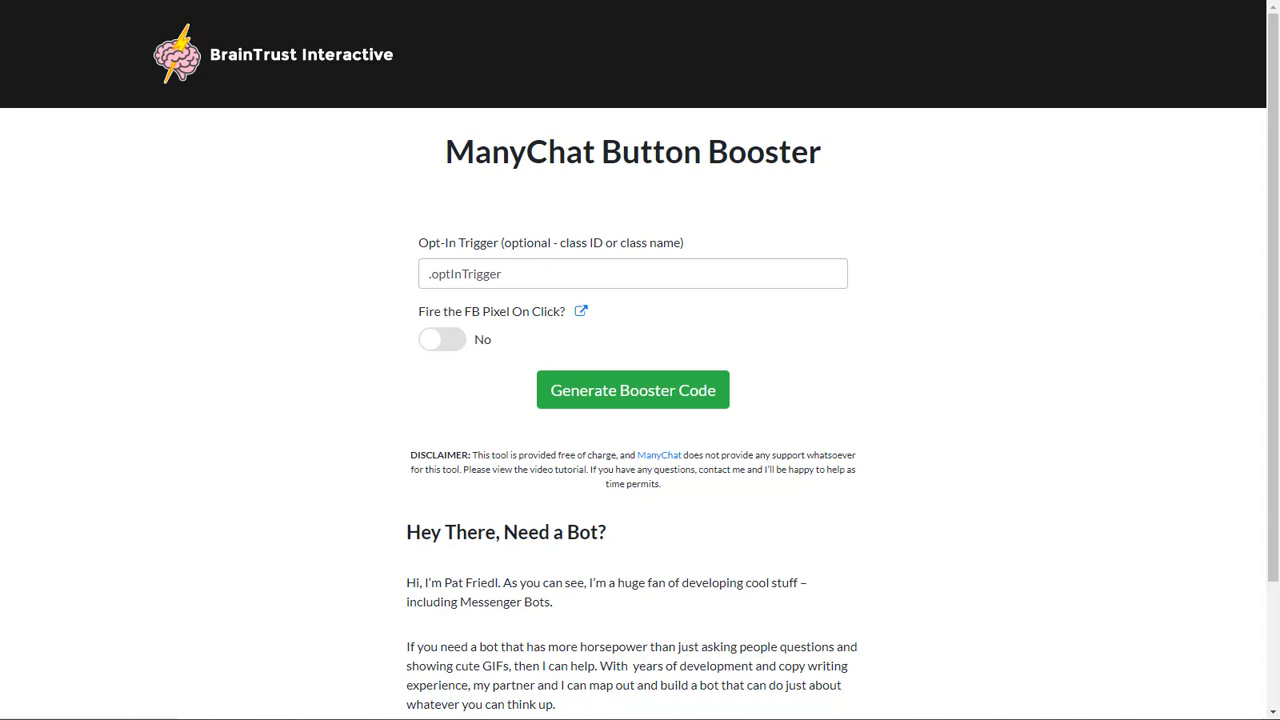
left_click(586, 275)
type(".op-popup-button")
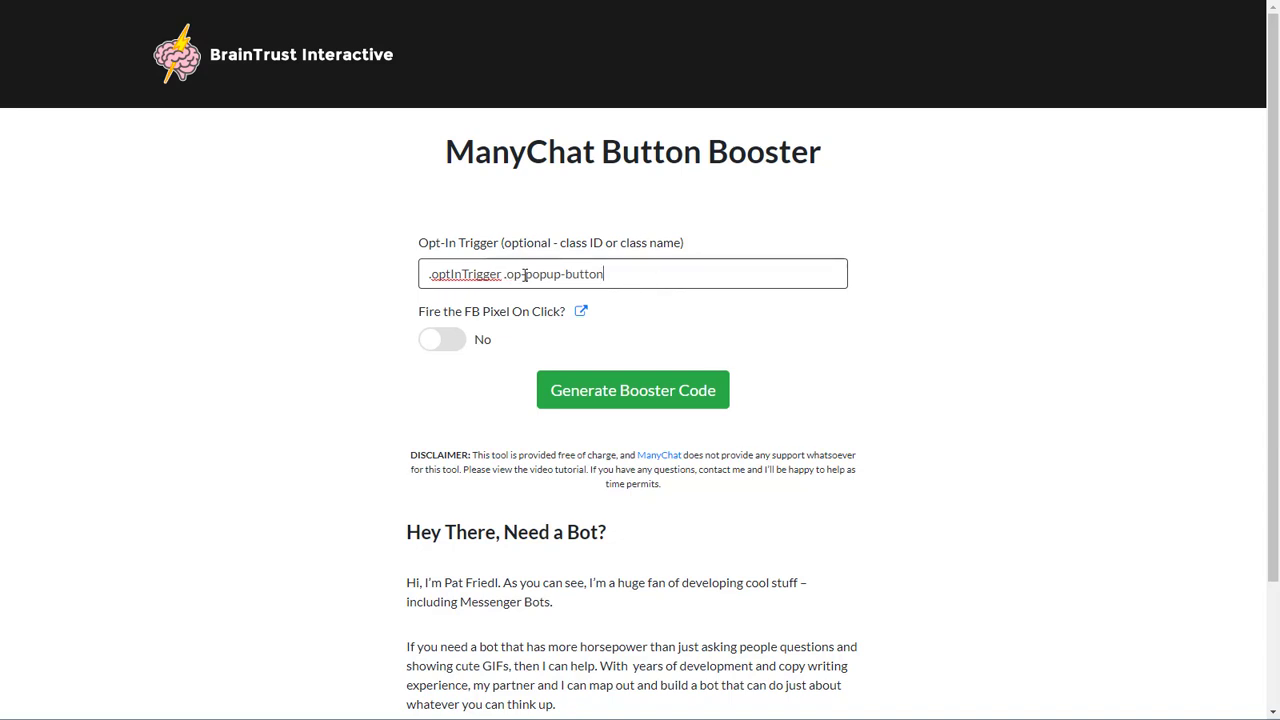
left_click_drag(605, 274, 420, 285)
left_click(635, 273)
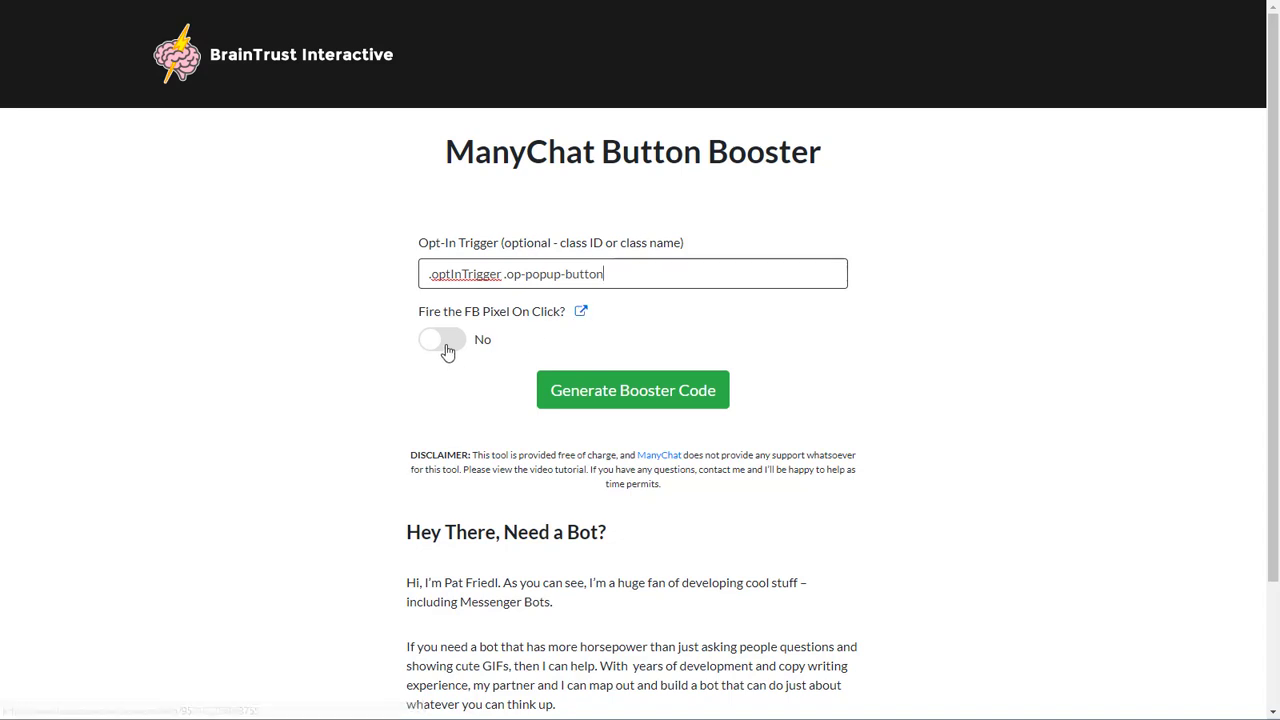
Step: Set Fire the FB Pixel On Click to Yes with Track Click as Lead, then generate and copy the booster code
left_click(482, 344)
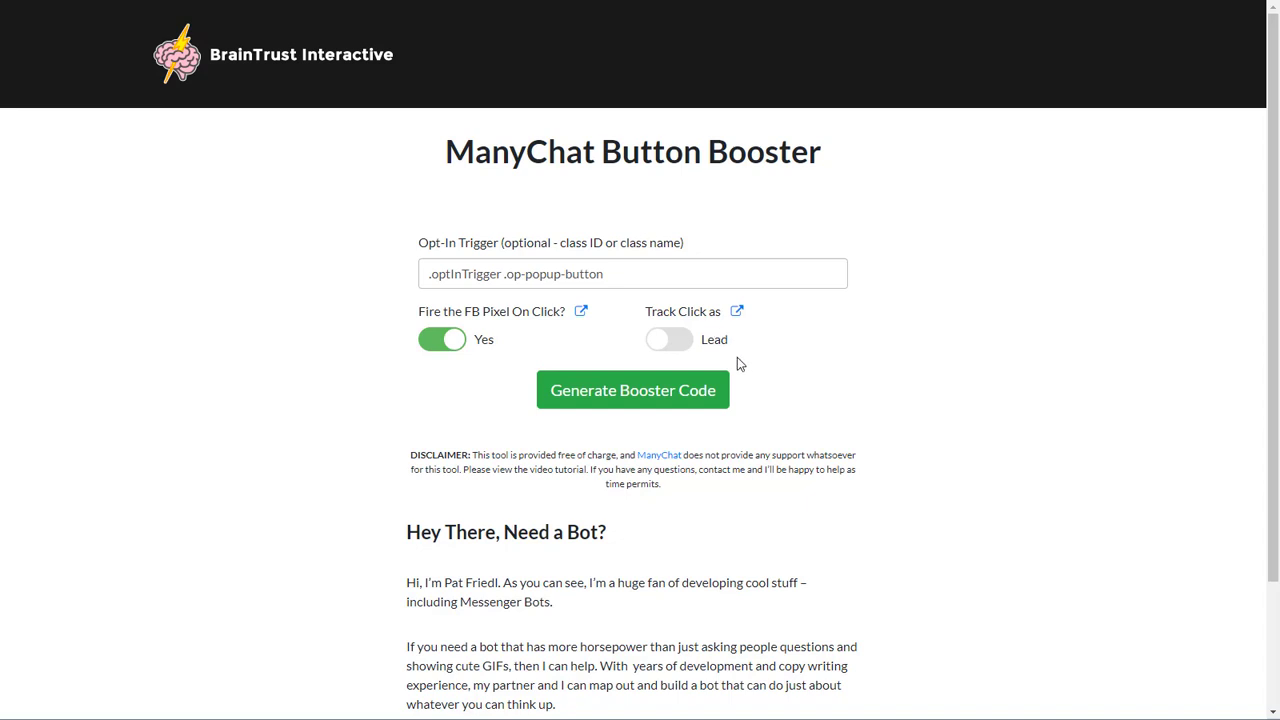
left_click(715, 346)
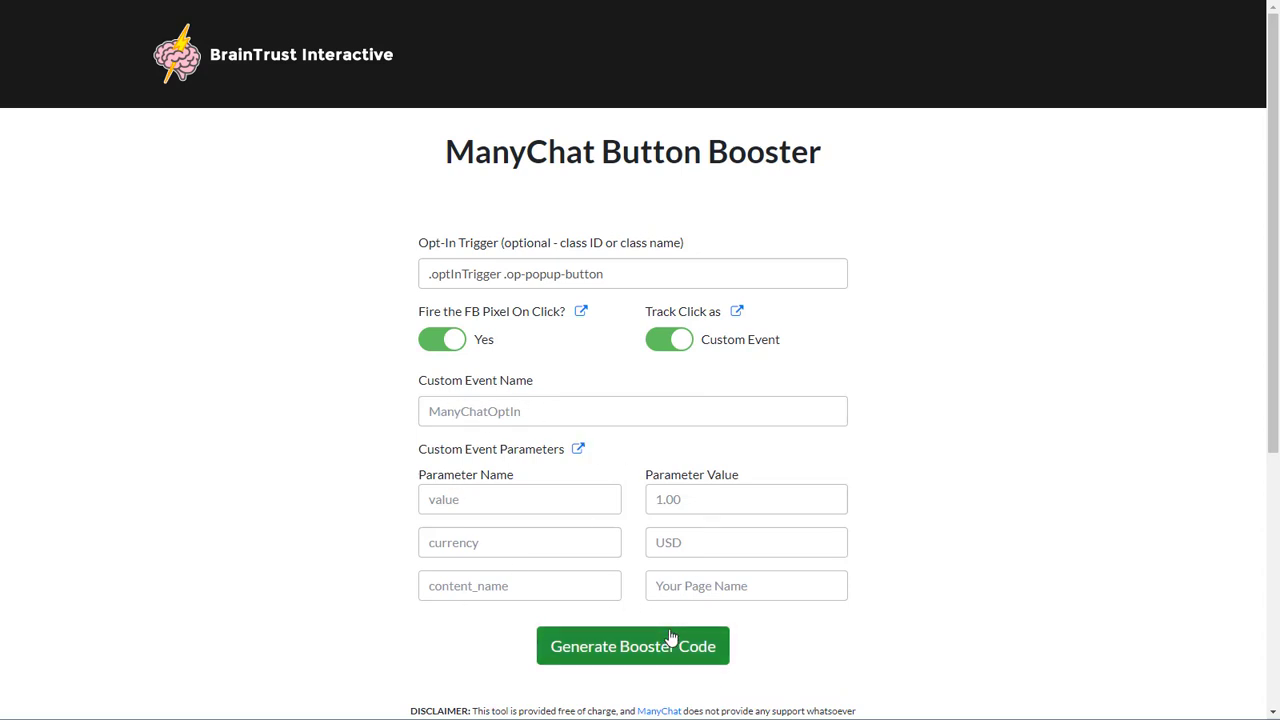
left_click(727, 345)
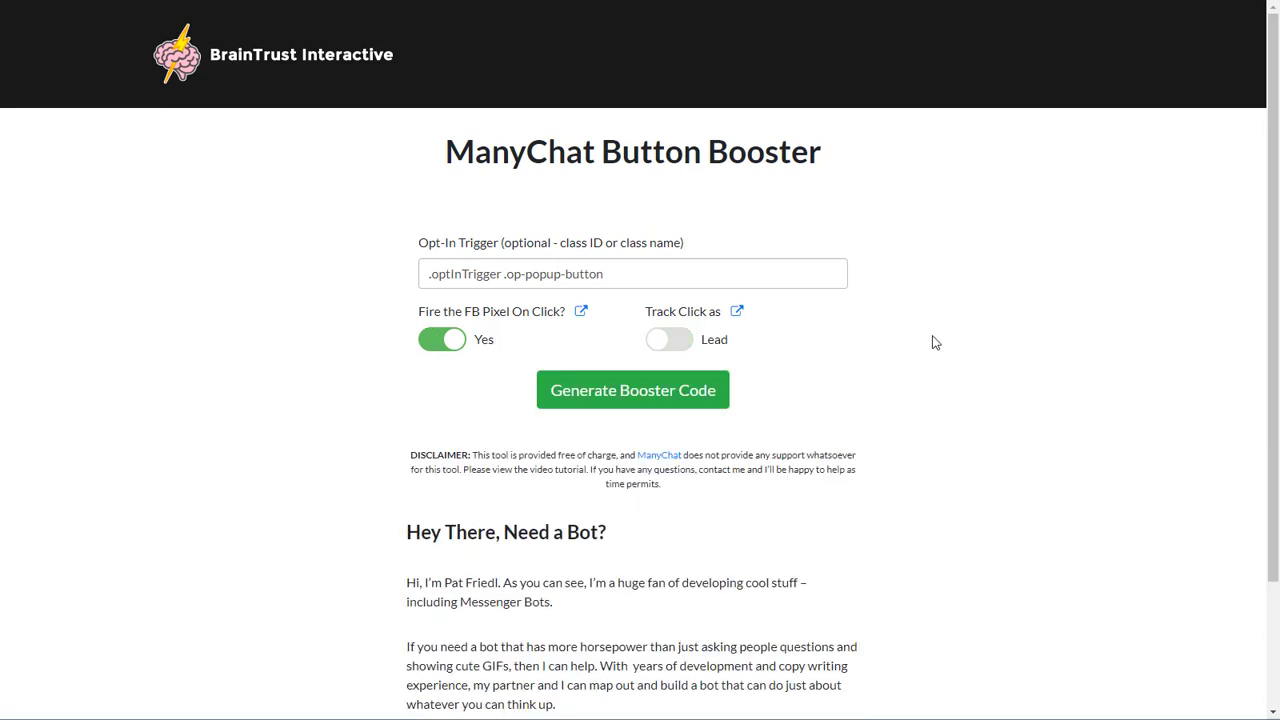
left_click(654, 400)
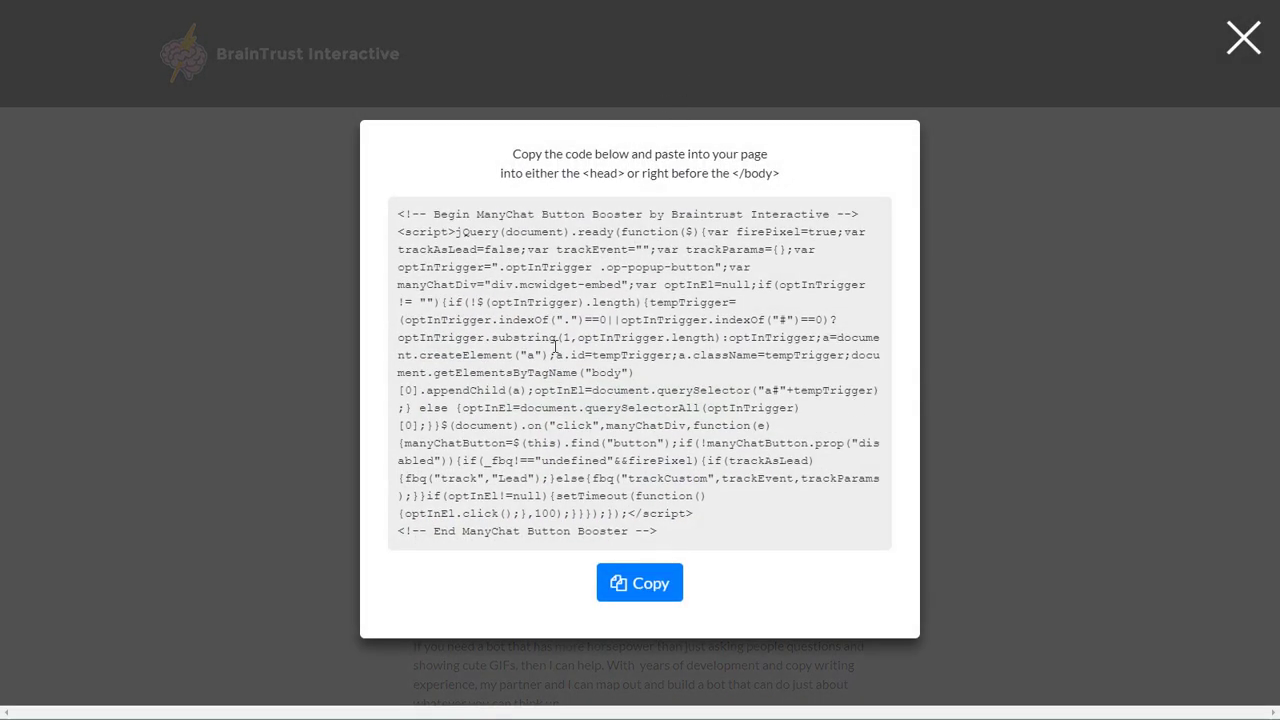
left_click(632, 586)
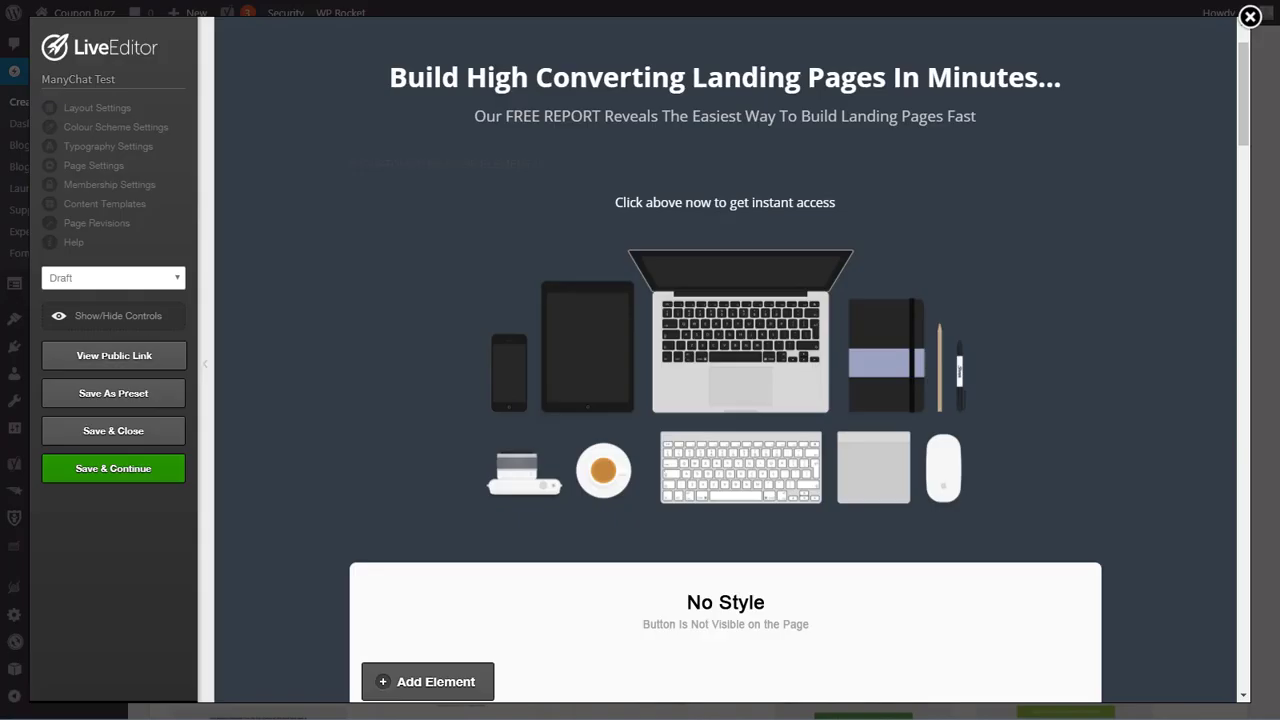
Step: Add a Custom HTML / Shortcode element in the lower section containing the pasted Button Booster script
scroll(750, 565, "down", 3)
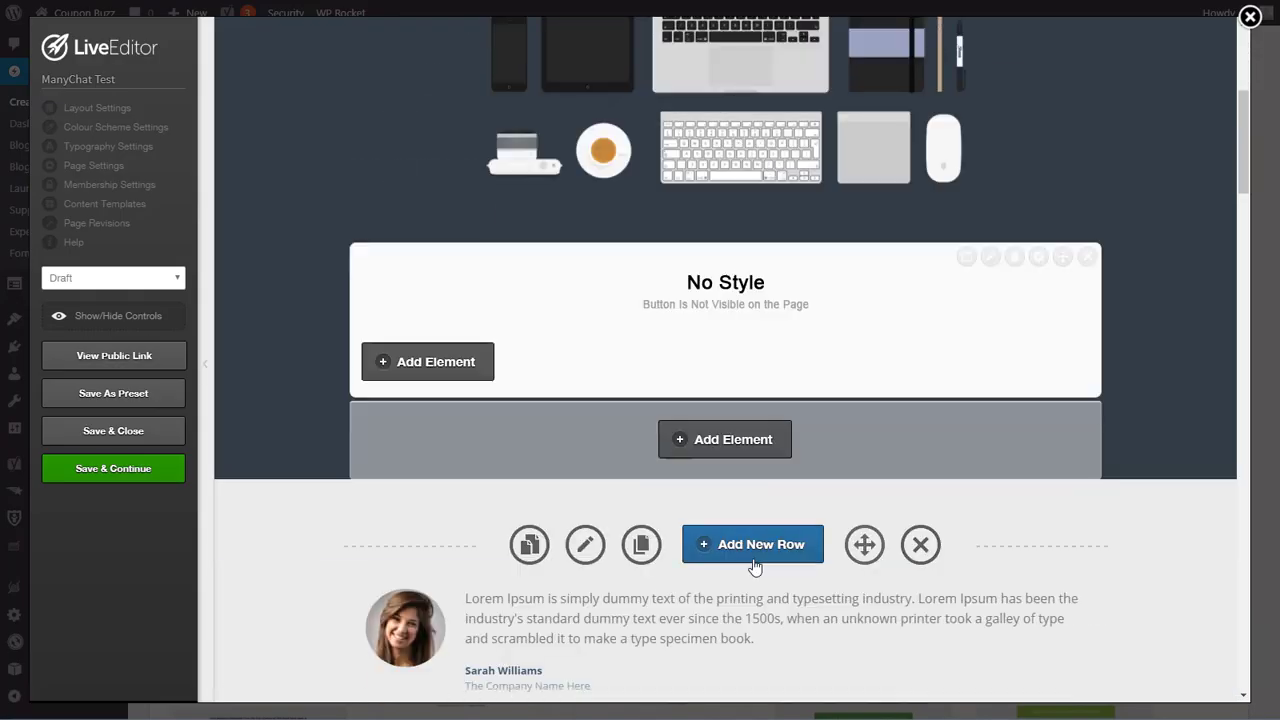
left_click(710, 439)
type("overla")
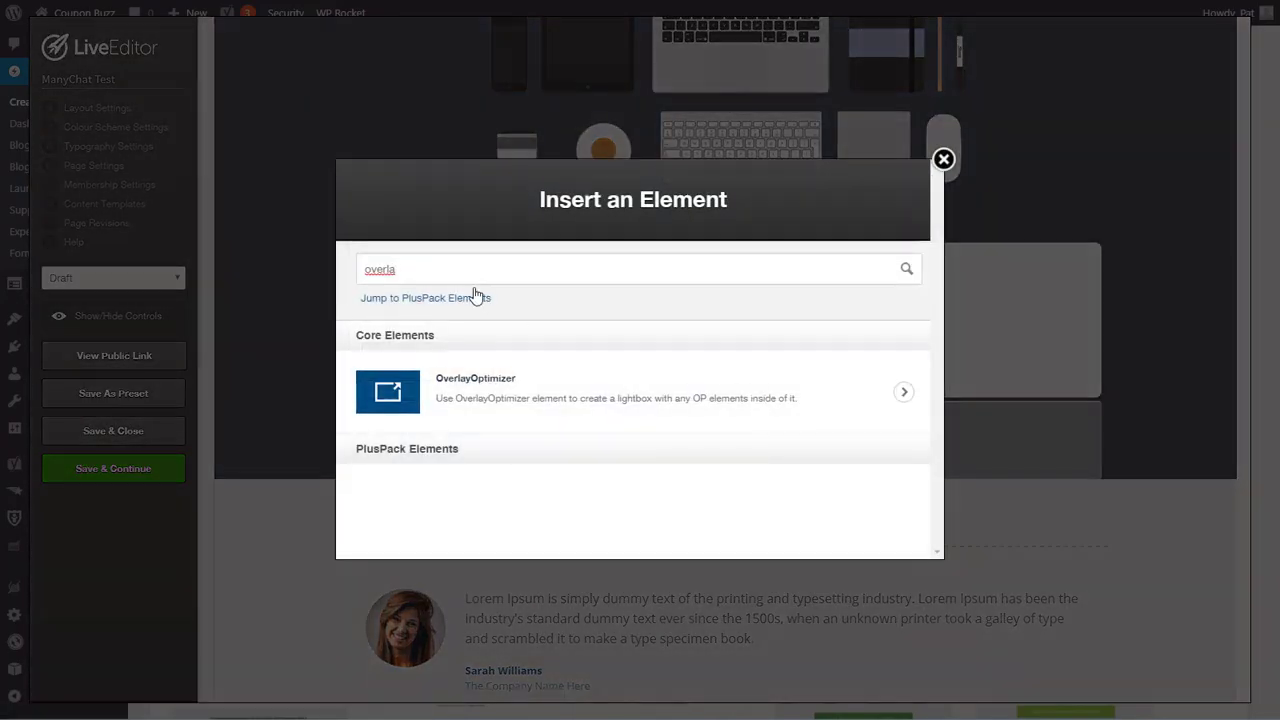
left_click_drag(458, 281, 287, 263)
type("html")
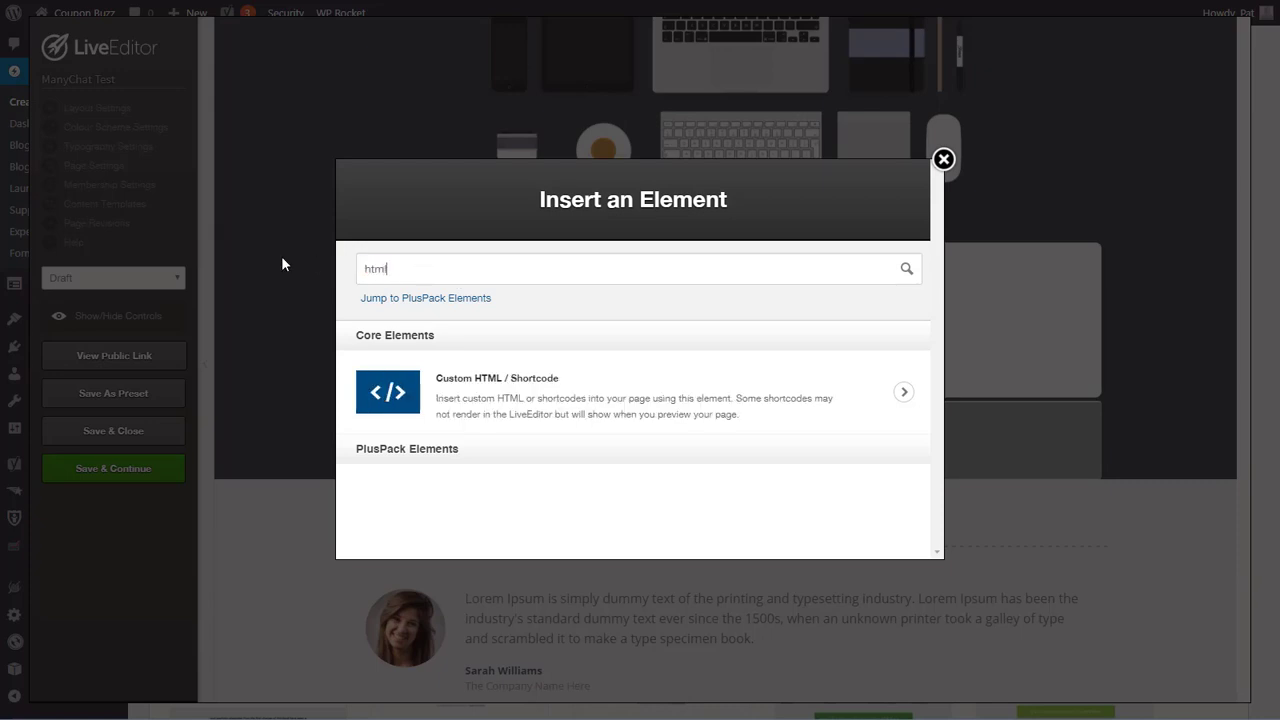
left_click(445, 376)
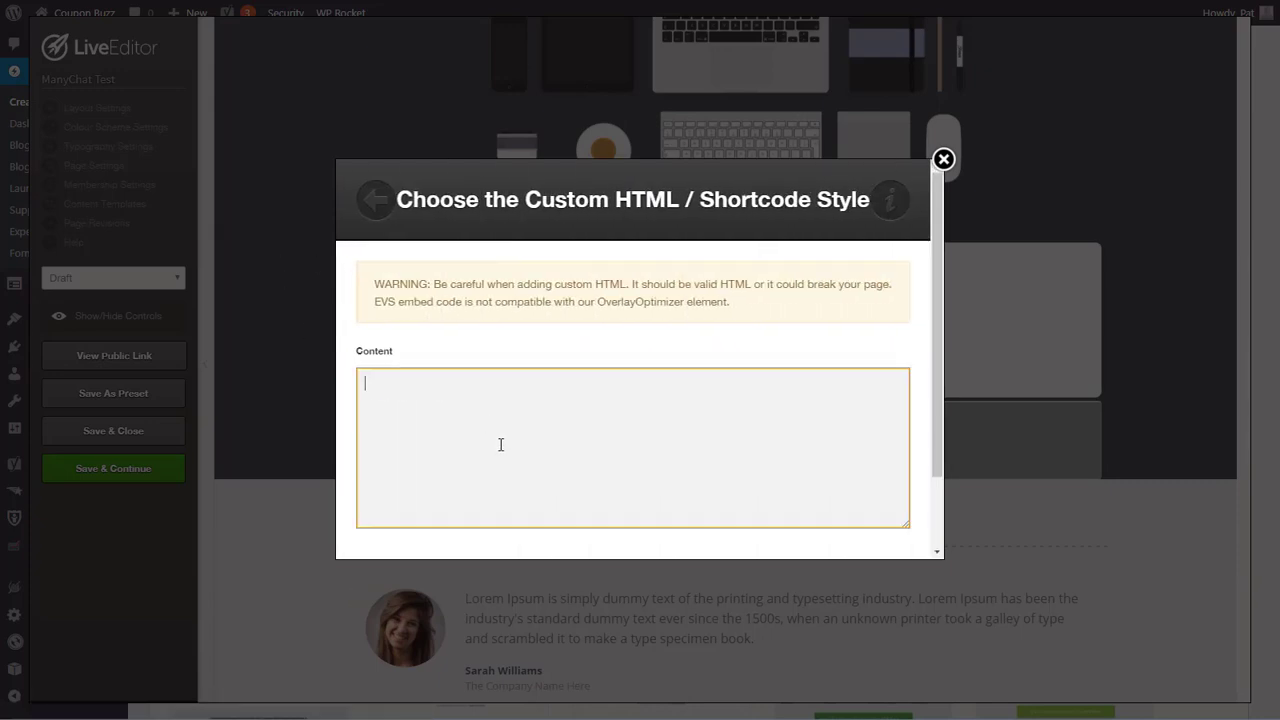
key("ctrl+v")
scroll(843, 457, "down", 2)
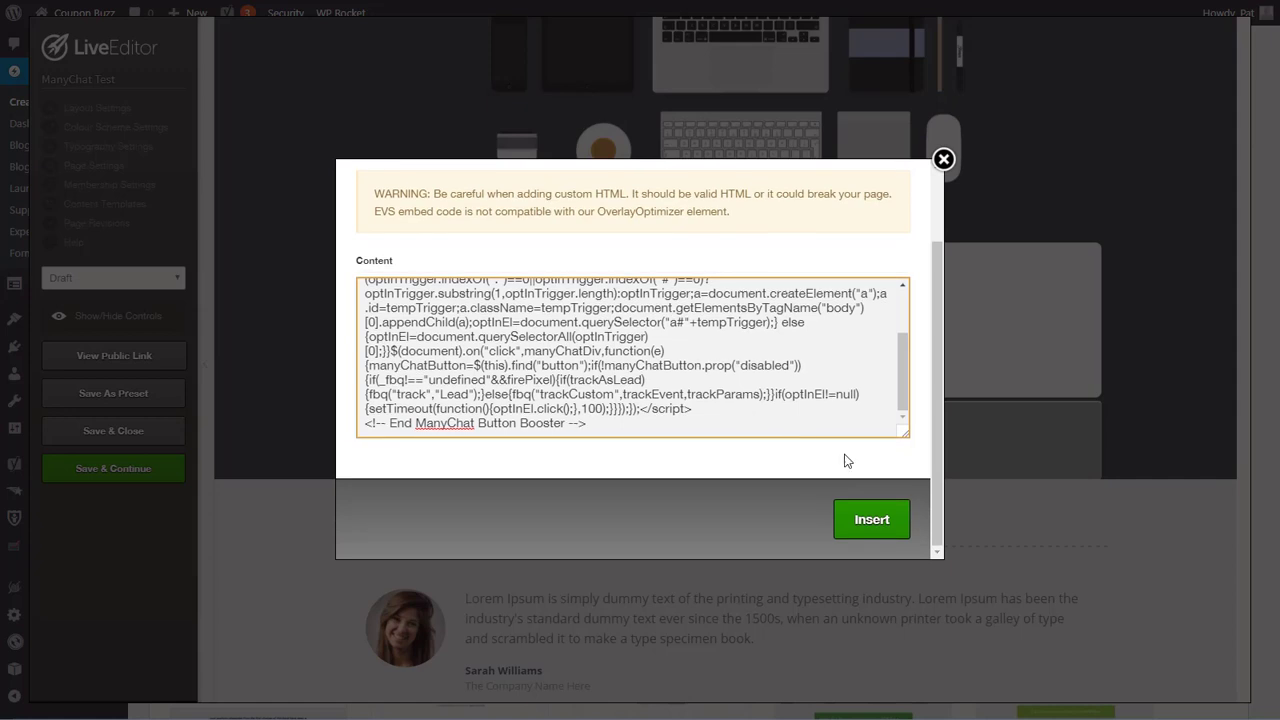
left_click(871, 520)
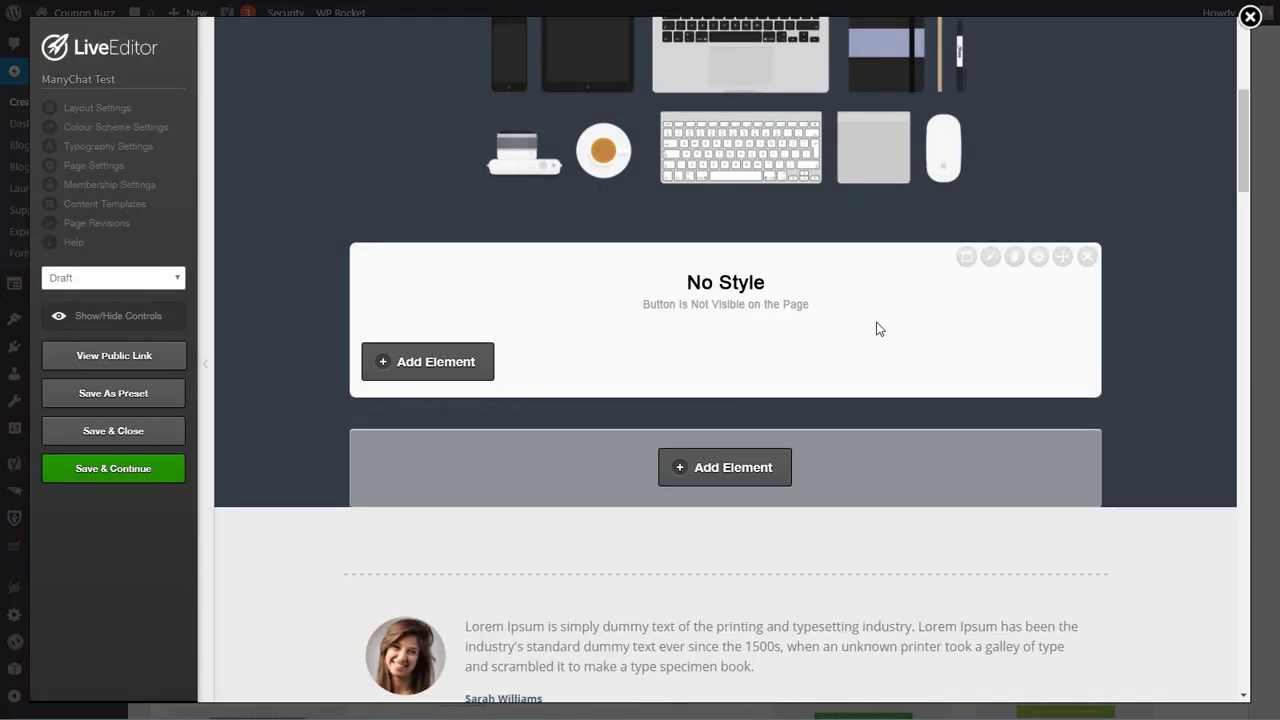
Step: Switch the page status from Draft to Publish and save with Save & Continue
scroll(751, 380, "up", 5)
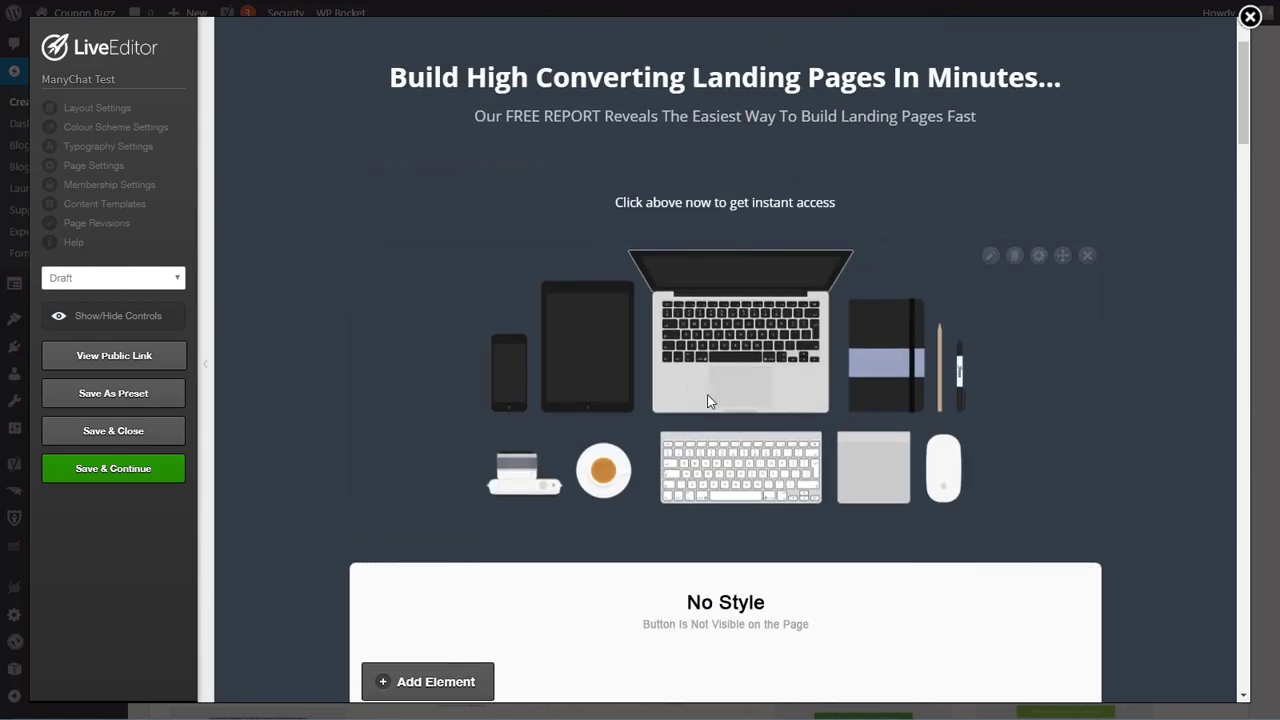
scroll(688, 378, "down", 3)
left_click(142, 278)
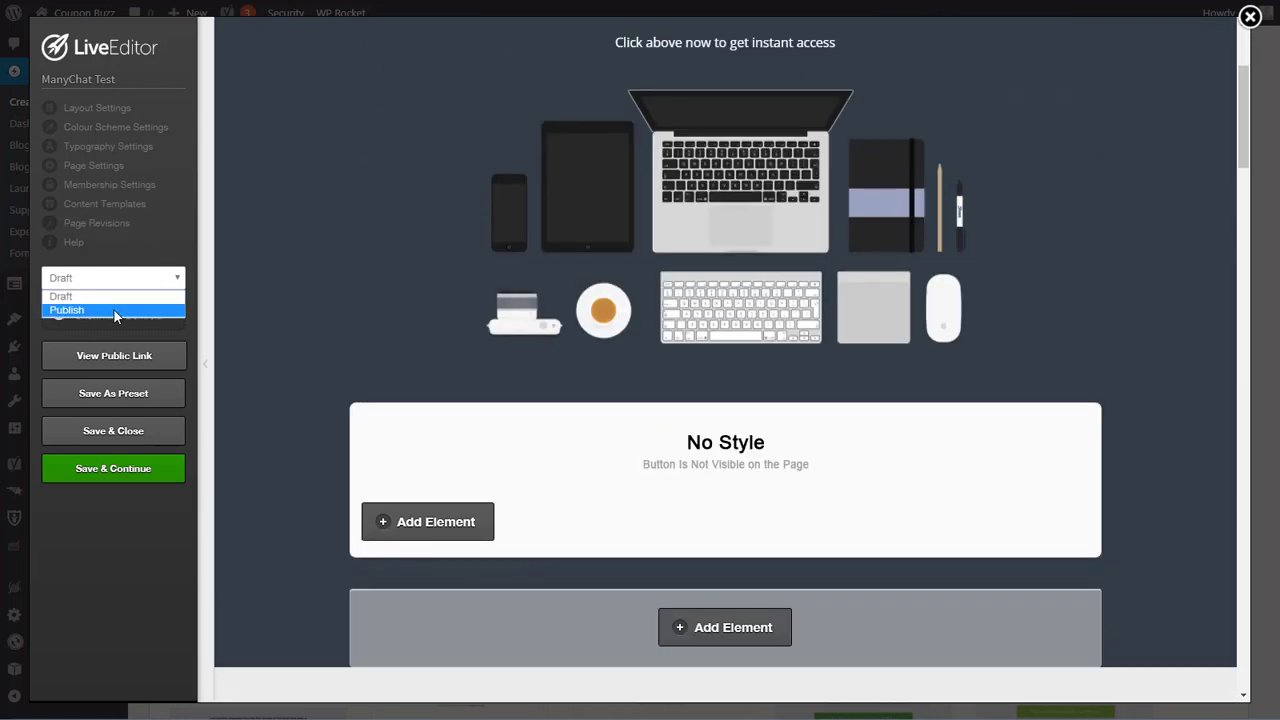
left_click(116, 308)
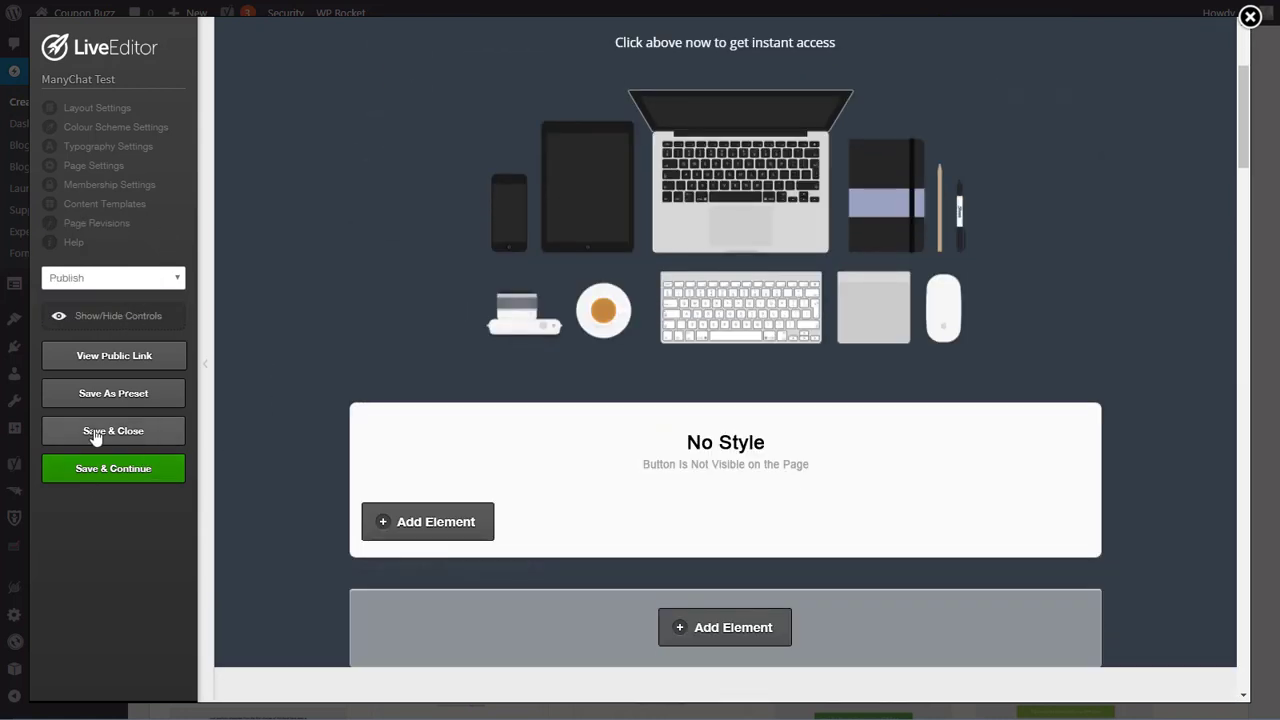
left_click(89, 466)
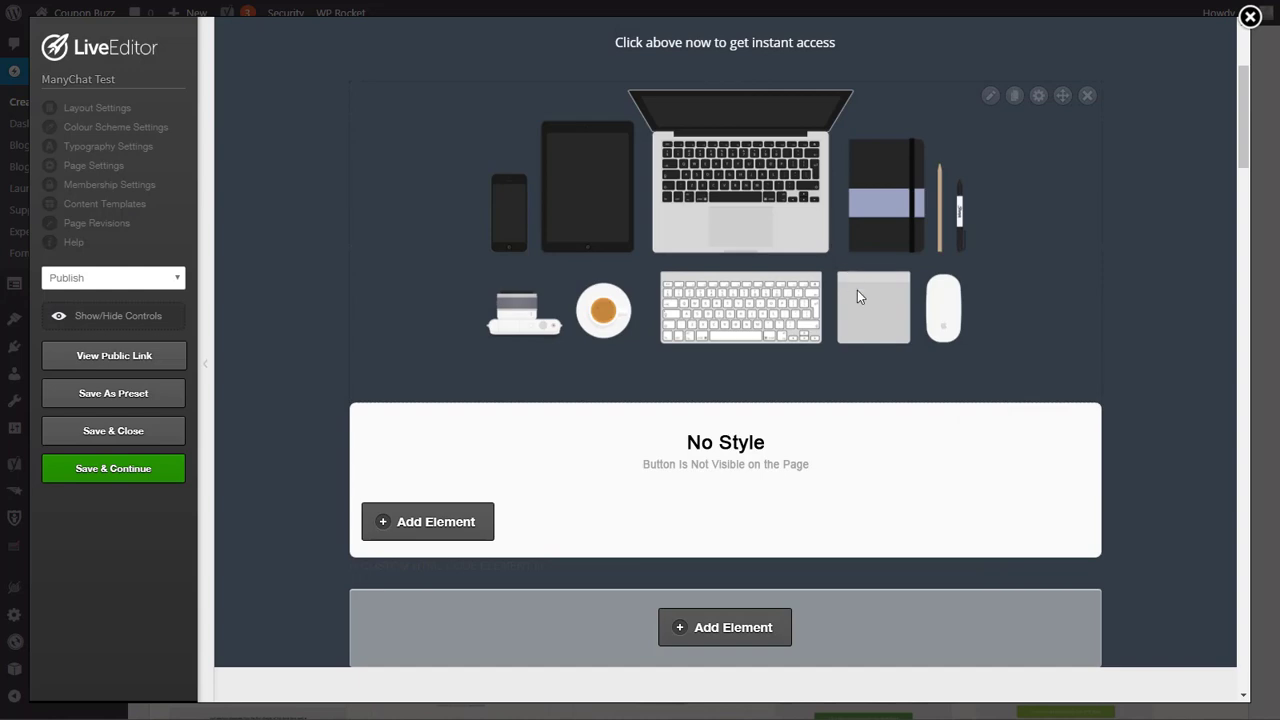
scroll(868, 312, "up", 3)
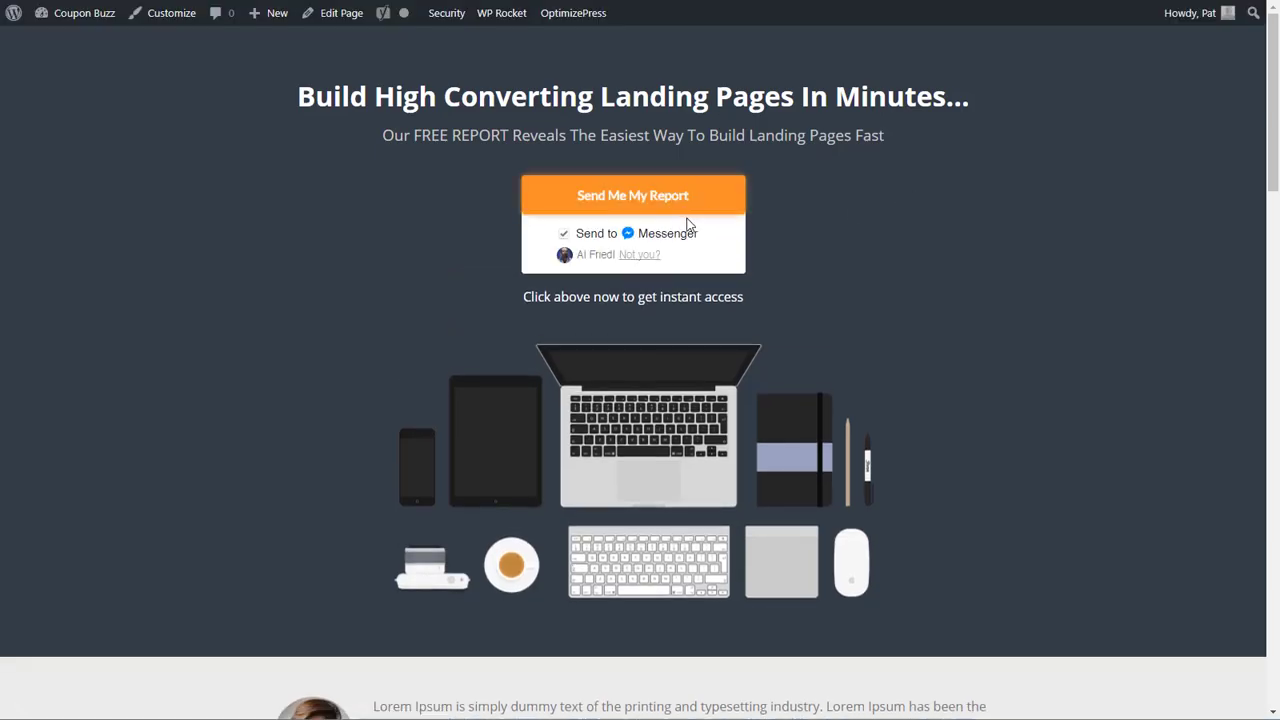
Step: On the live page, click Send Me My Report to confirm the 'Congrats, this is a Pop Up!' popup appears
scroll(1121, 175, "down", 1)
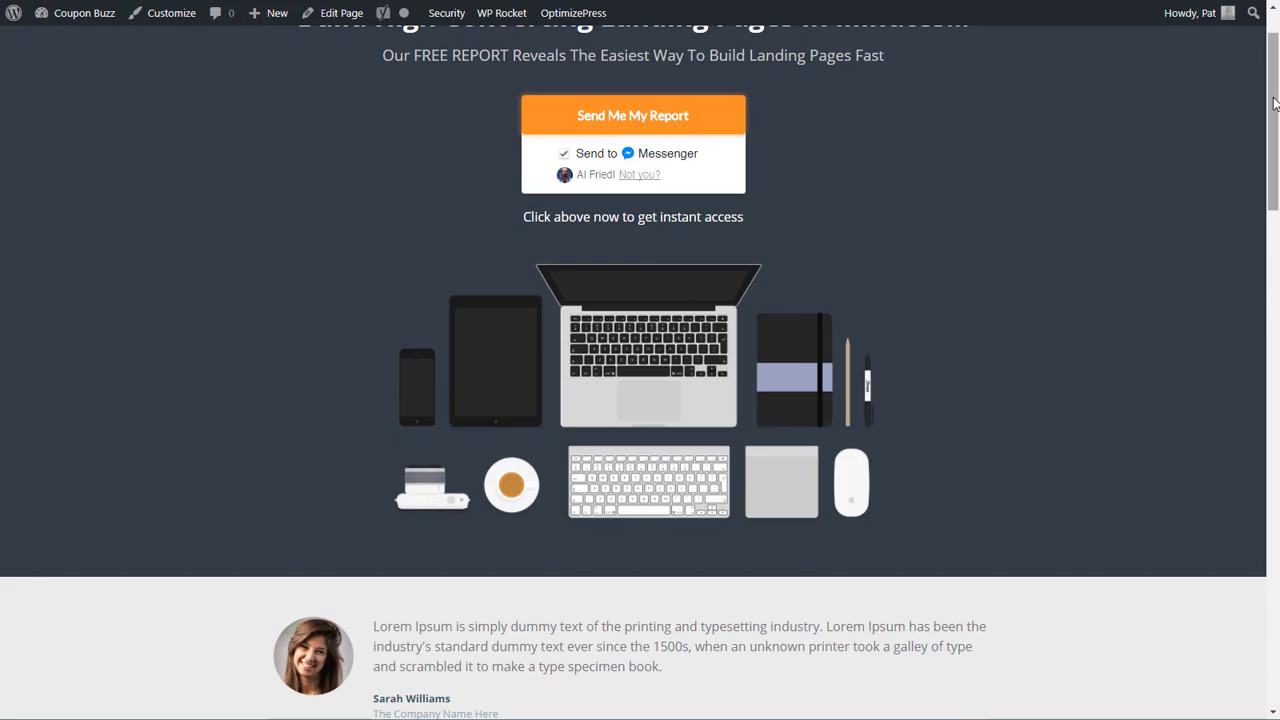
scroll(1246, 434, "down", 20)
scroll(1247, 546, "up", 20)
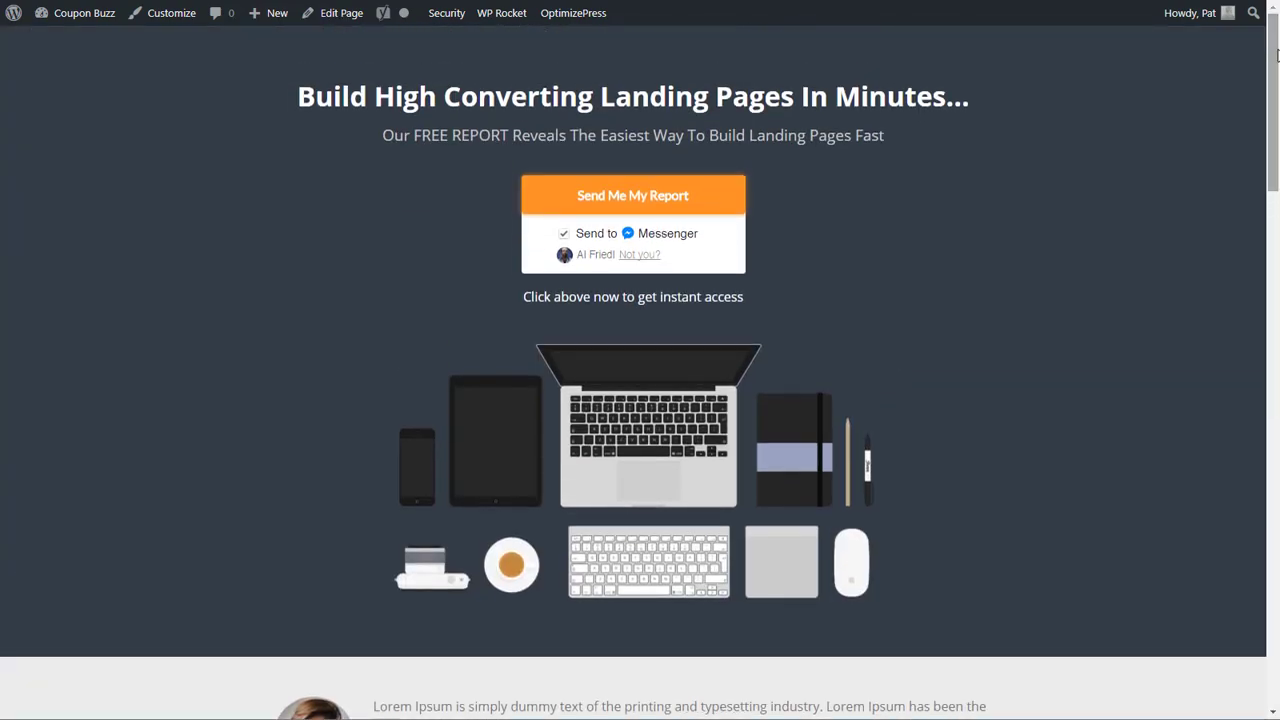
left_click(626, 206)
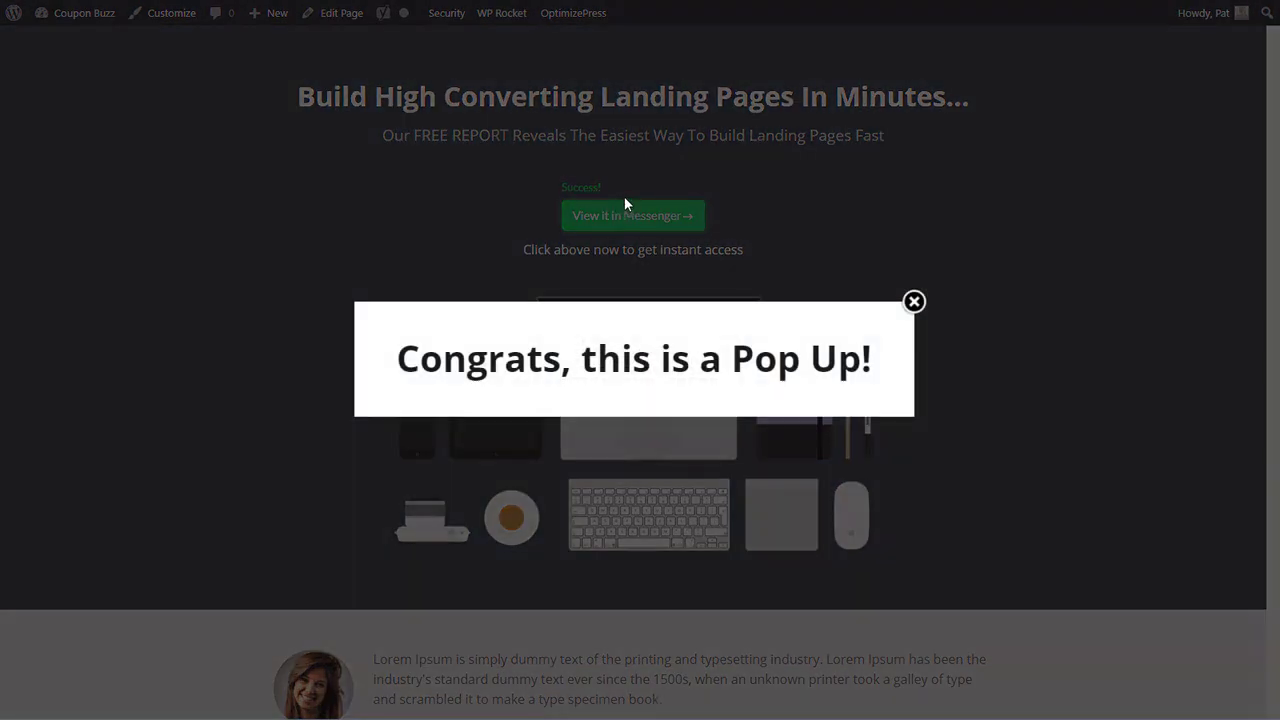